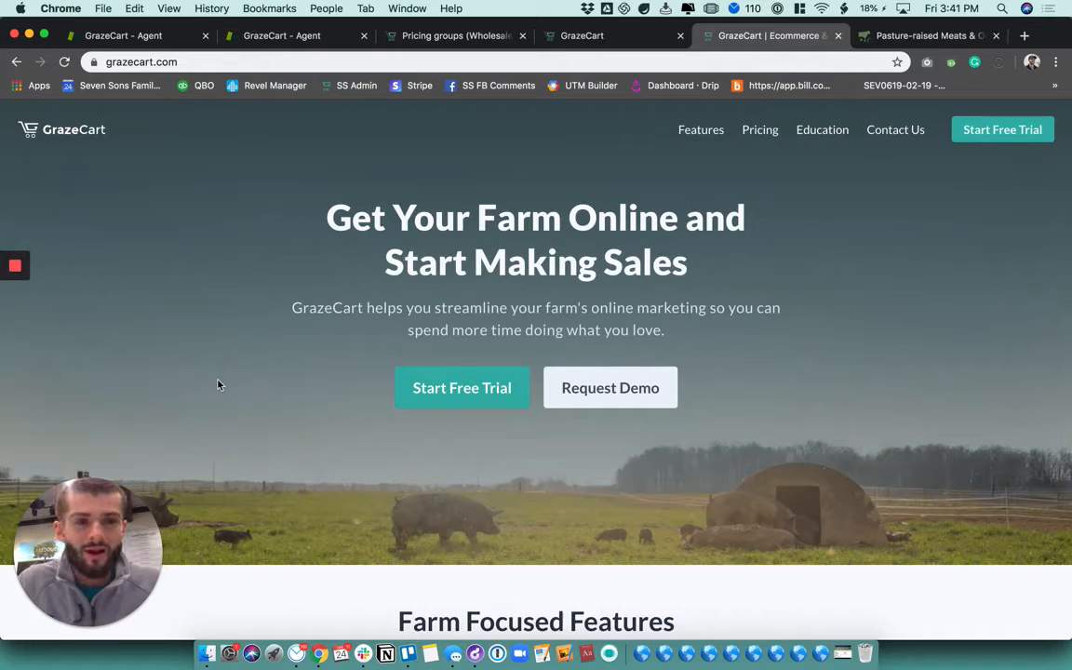
Step: Switch to the farm's GrazeCart admin site and open its pricing groups settings
click(903, 41)
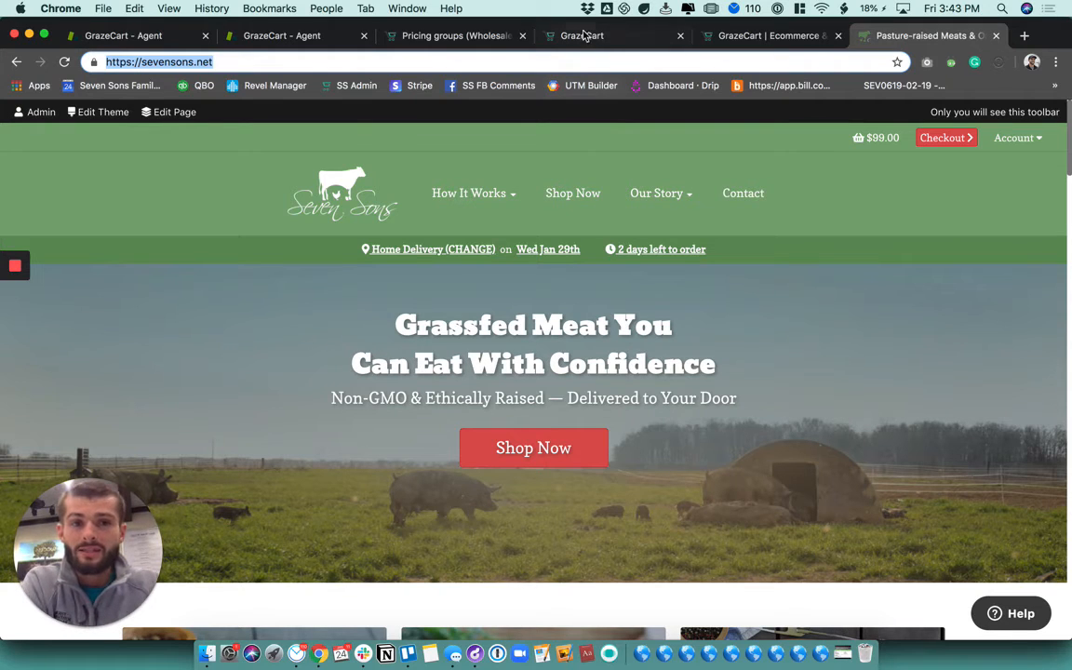
click(611, 40)
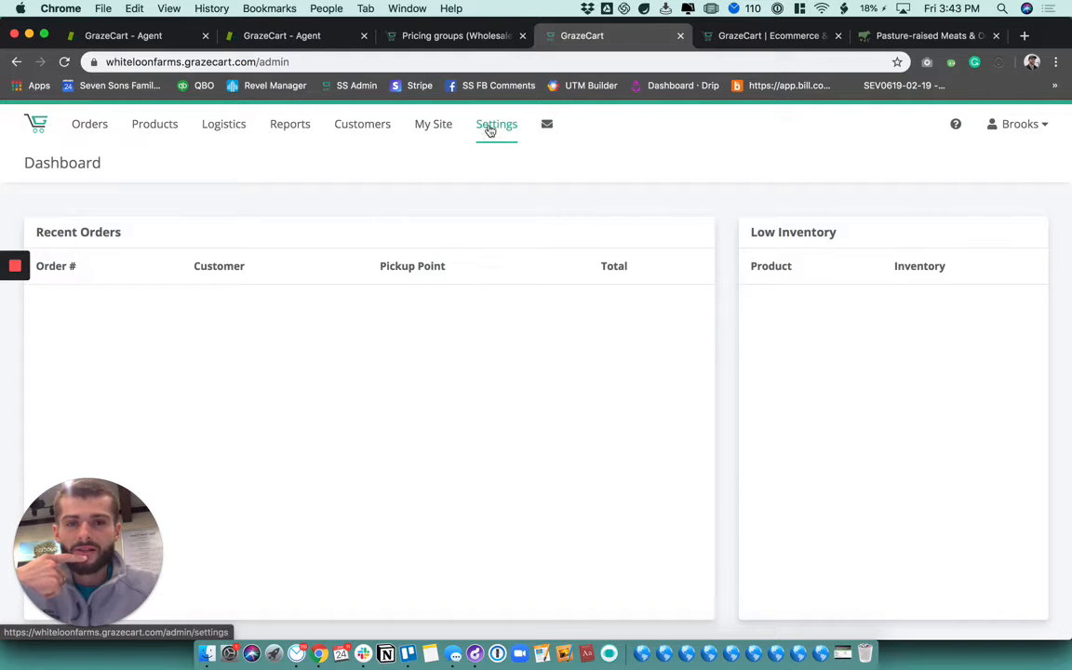
click(500, 127)
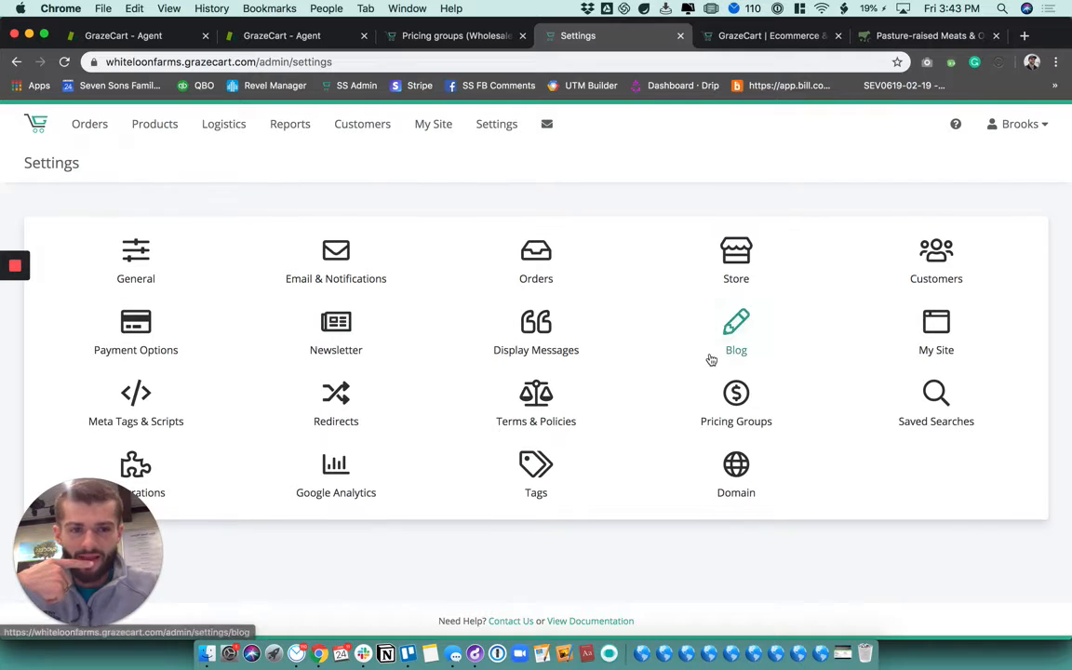
click(738, 397)
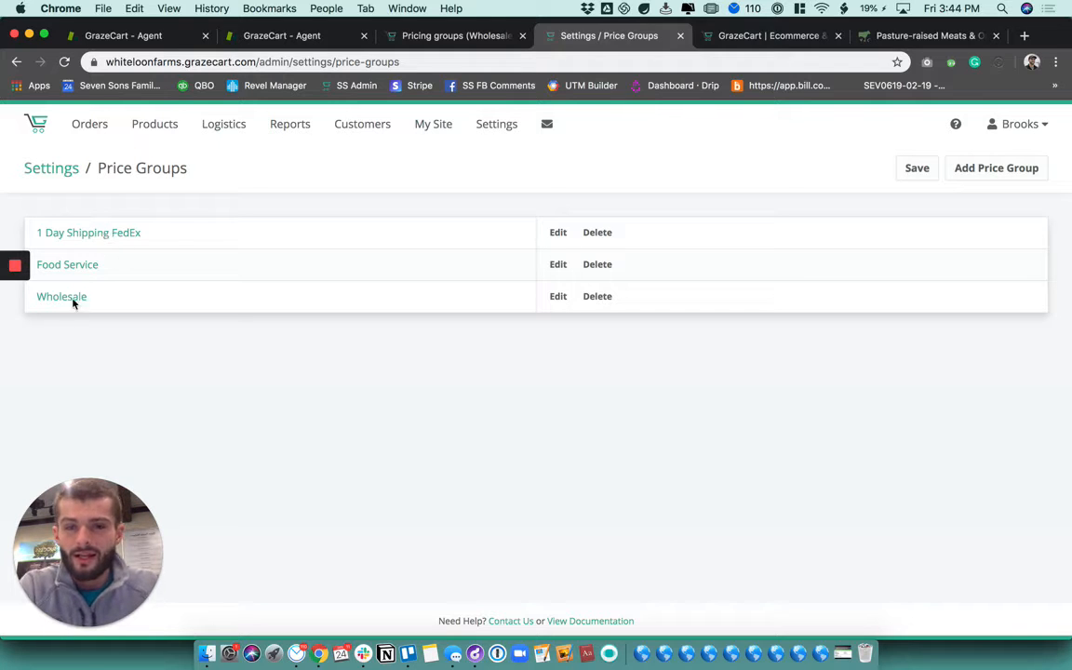
Step: Create a new price group titled Wholesale 2.0
click(981, 167)
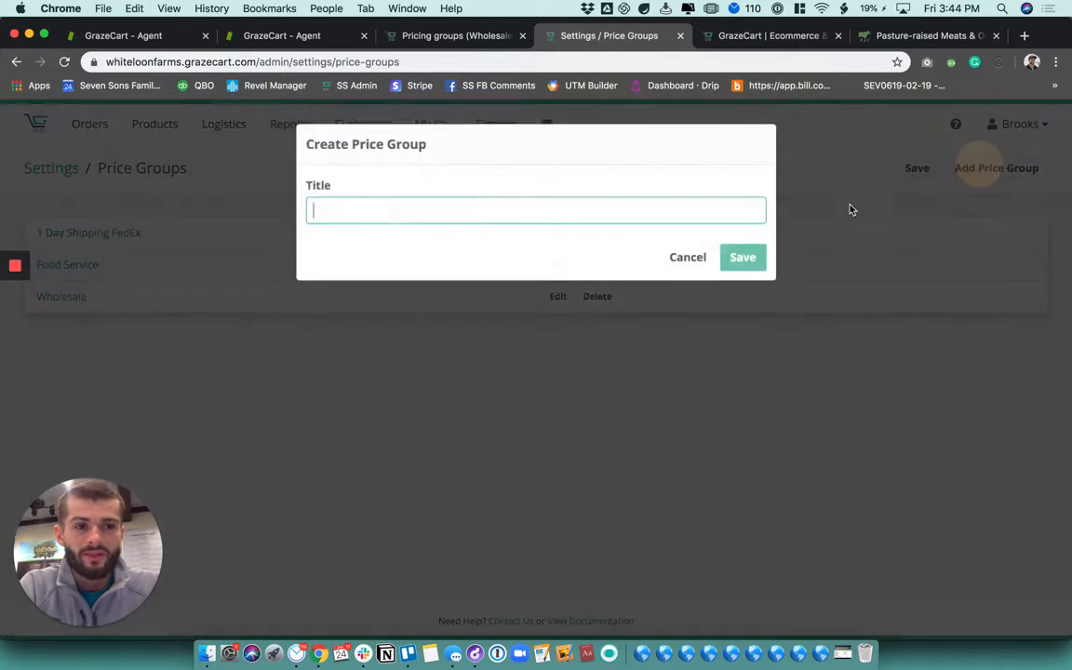
text(Wholesale)
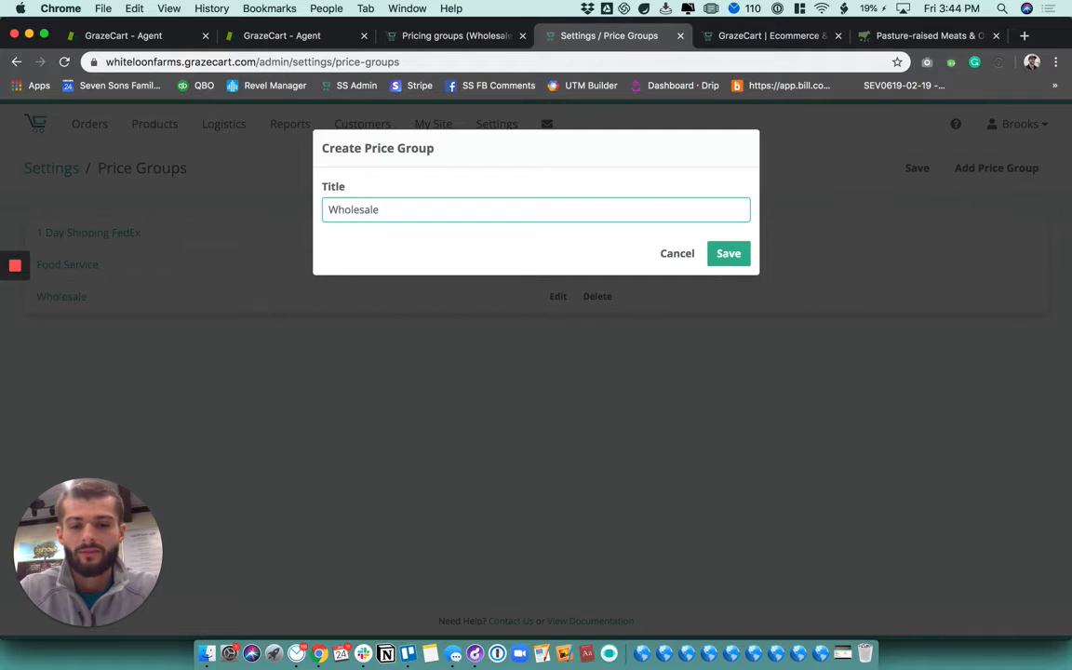
text( 2.0)
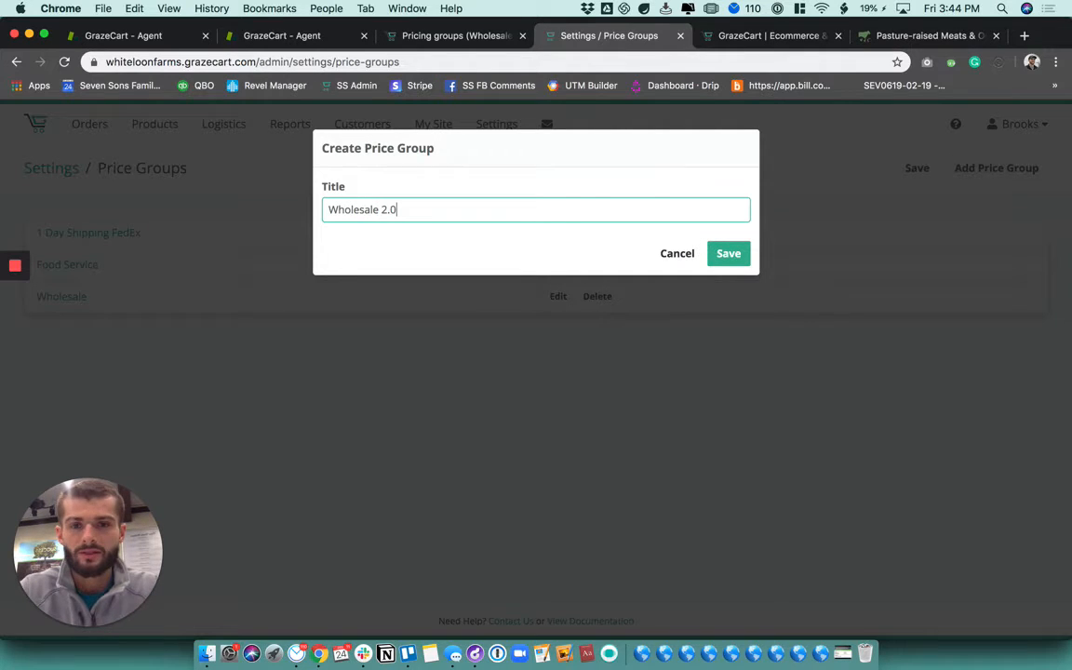
click(730, 253)
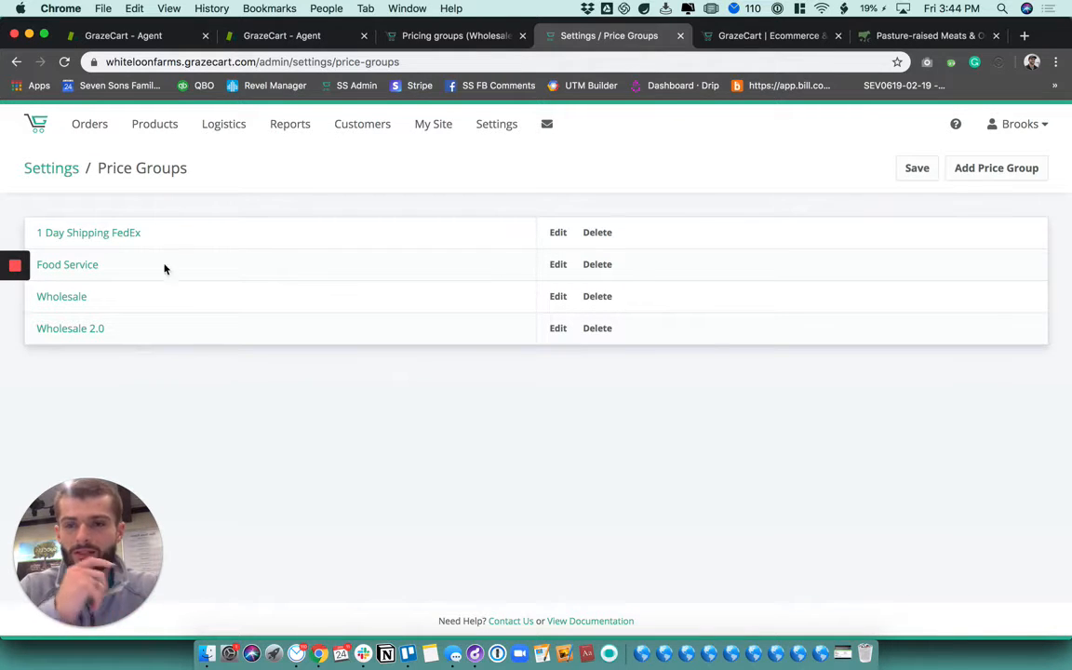
Step: Open the Chuck Roast product's price and weight settings and go to its other prices
click(165, 133)
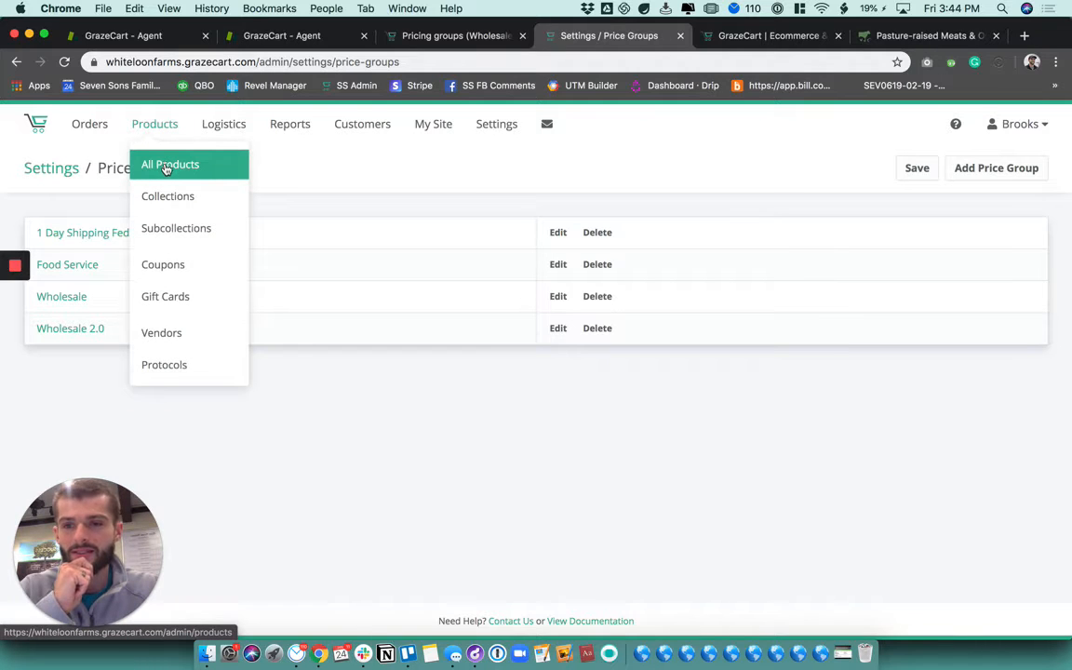
click(164, 163)
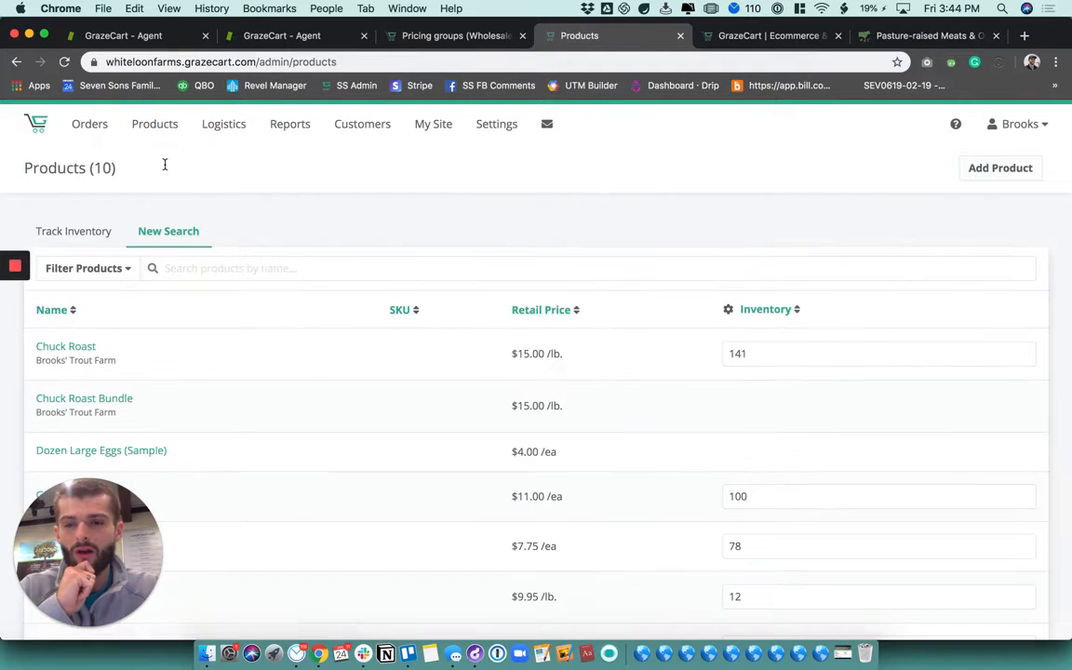
click(80, 346)
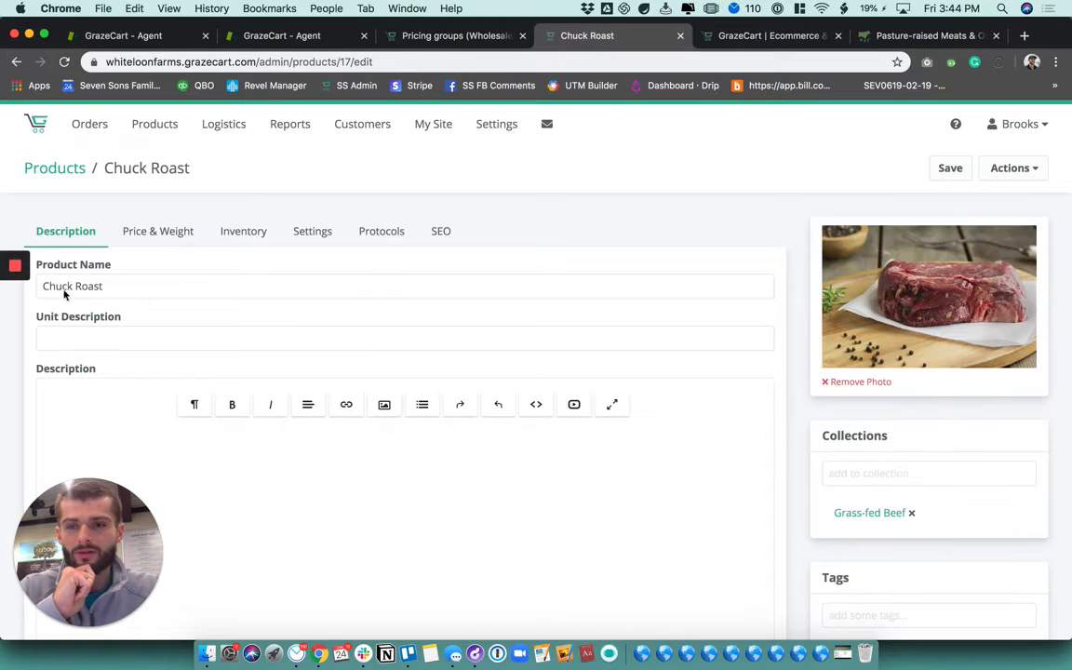
click(160, 232)
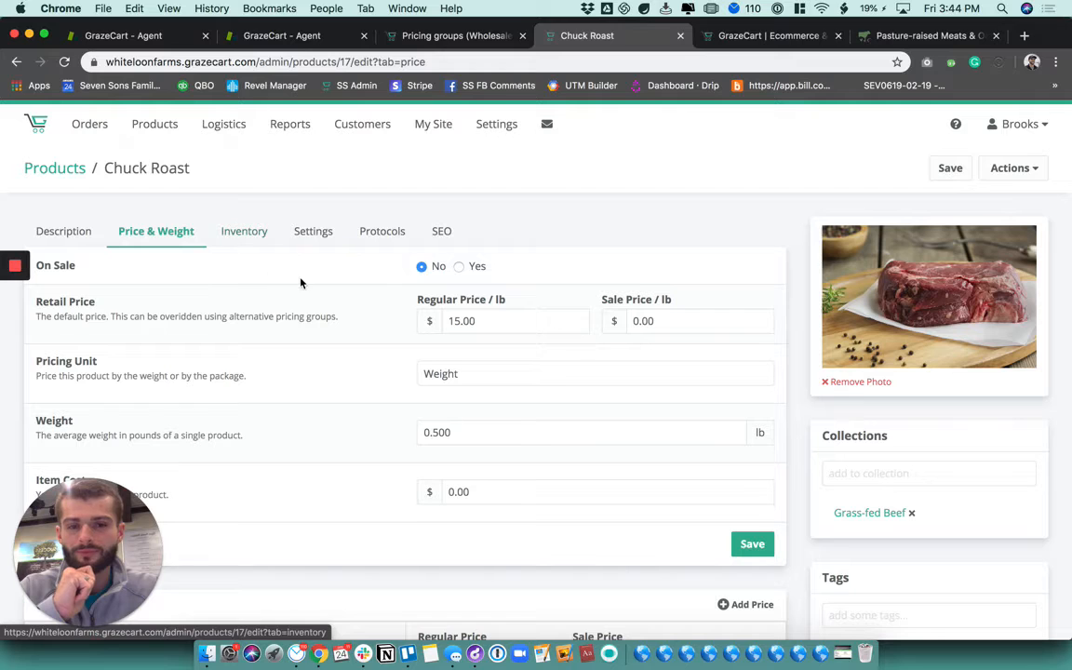
click(550, 320)
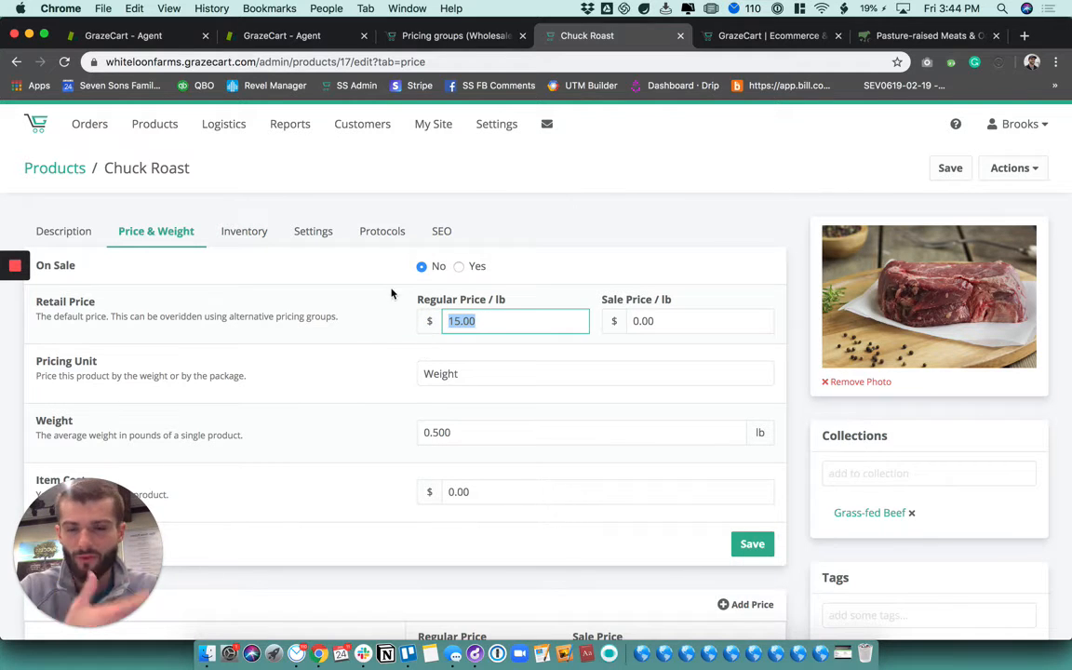
scroll(365, 343, down, 1)
click(359, 378)
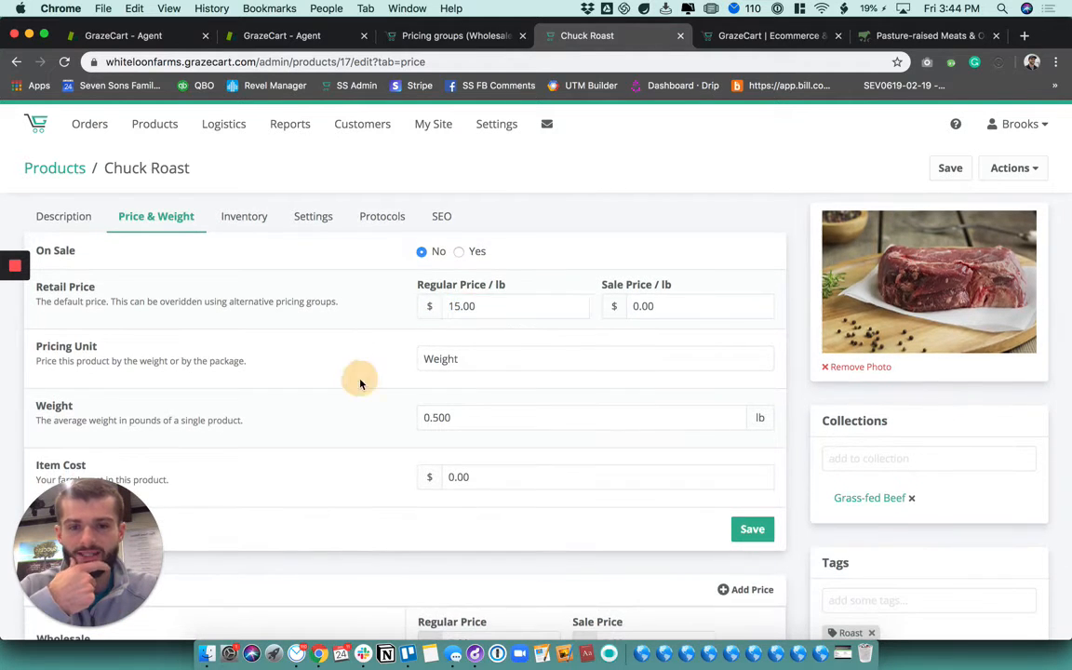
scroll(359, 382, down, 3)
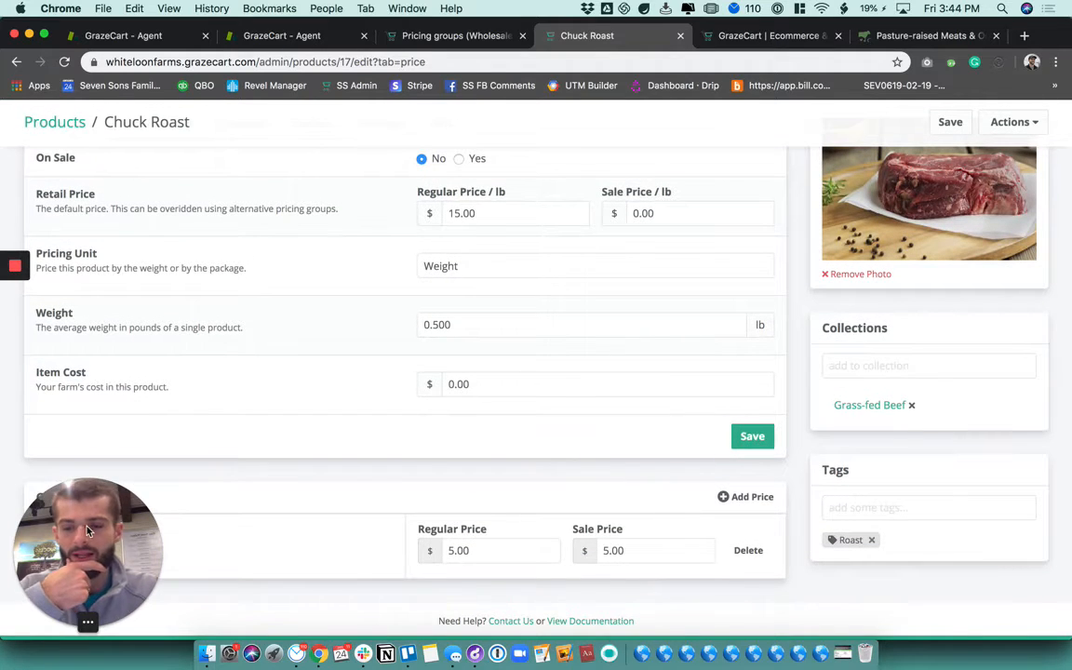
drag(87, 525, 1066, 459)
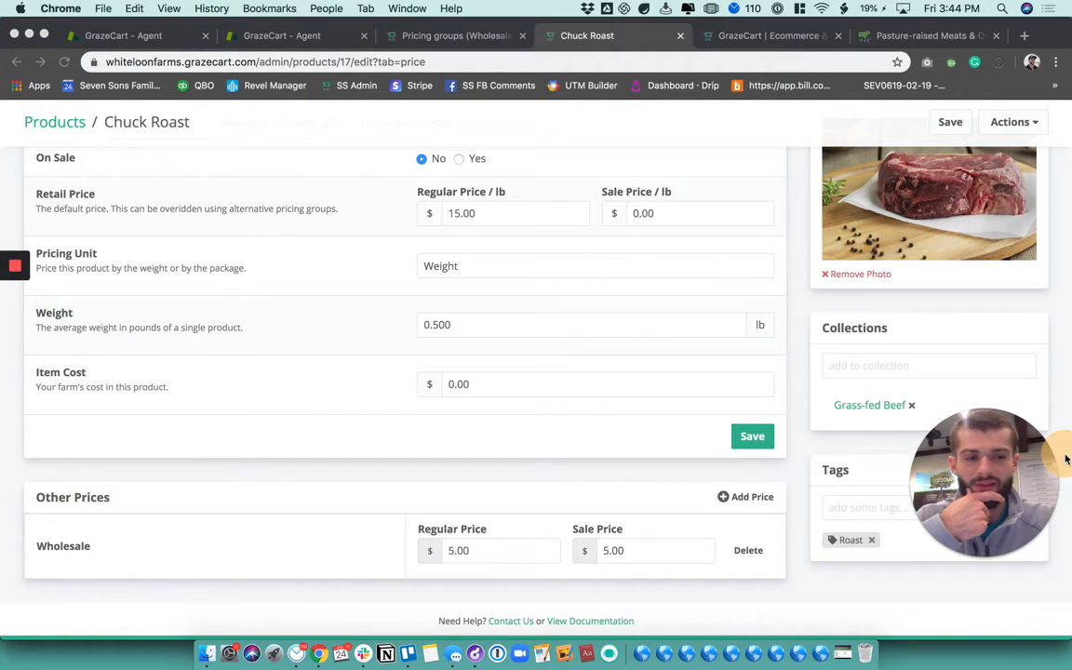
click(75, 513)
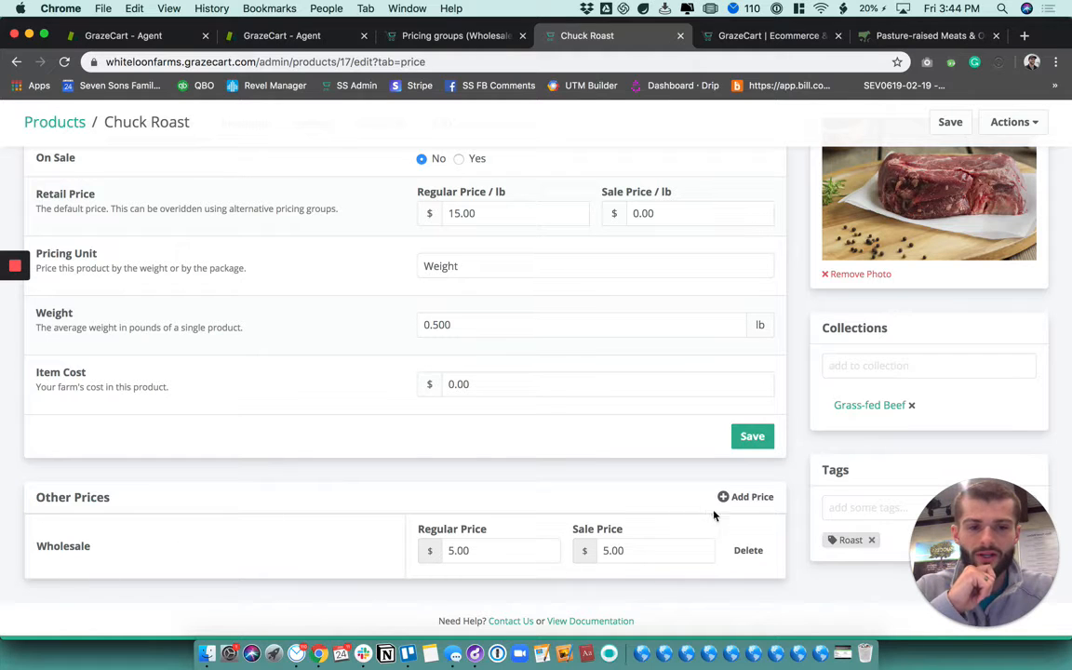
Step: Add a Wholesale 2.0 group price to Chuck Roast with a regular price of 6 and a sale price of 6
click(745, 498)
click(376, 210)
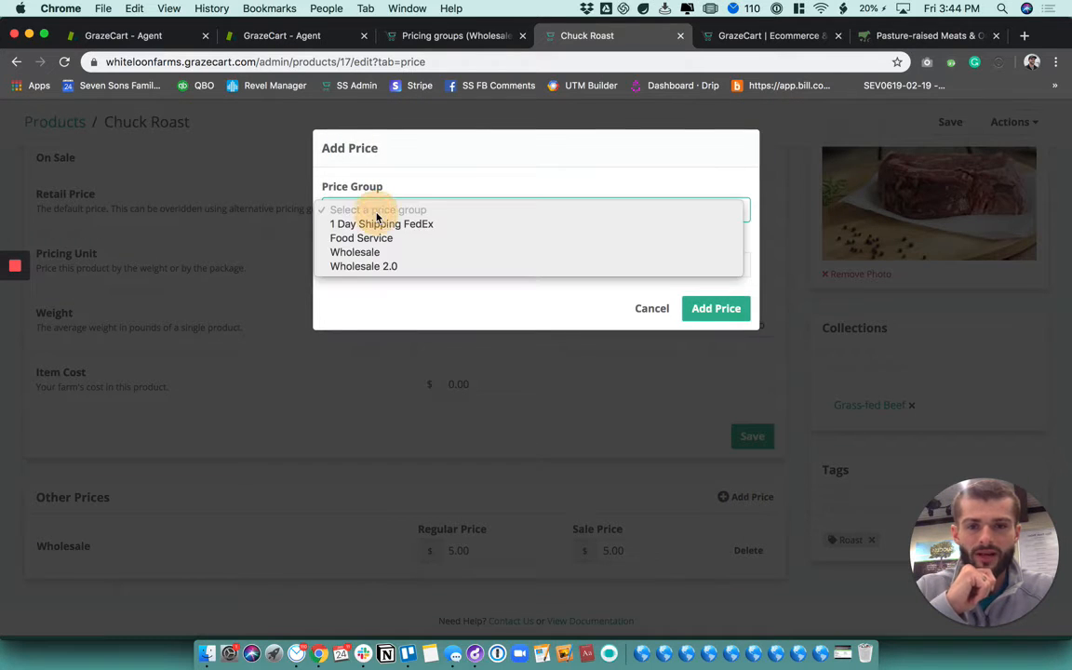
click(390, 267)
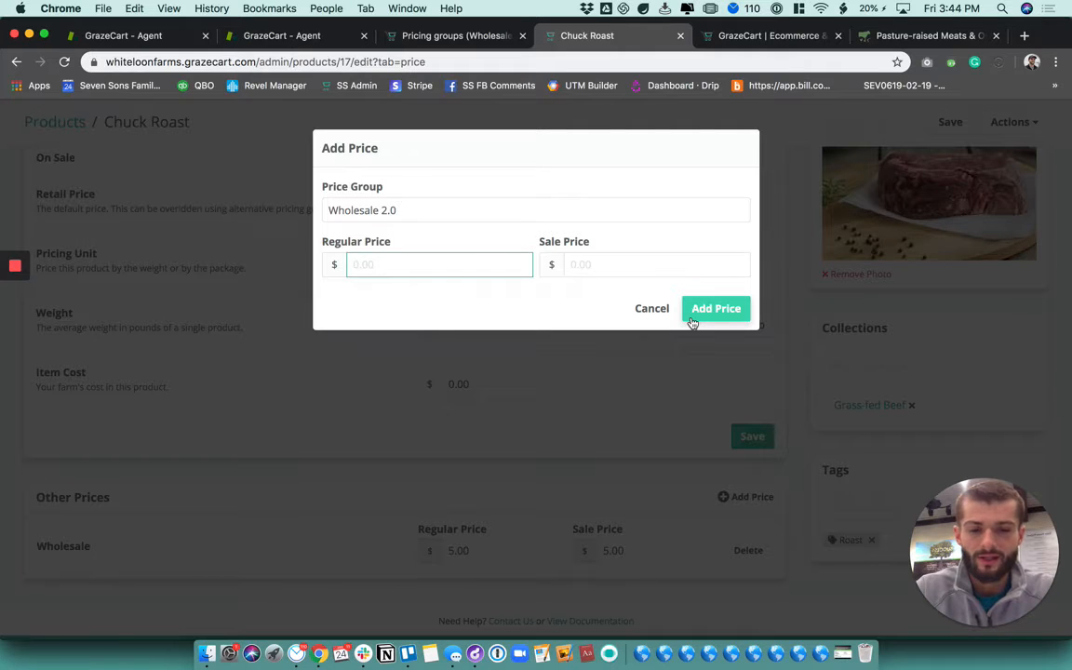
text(6)
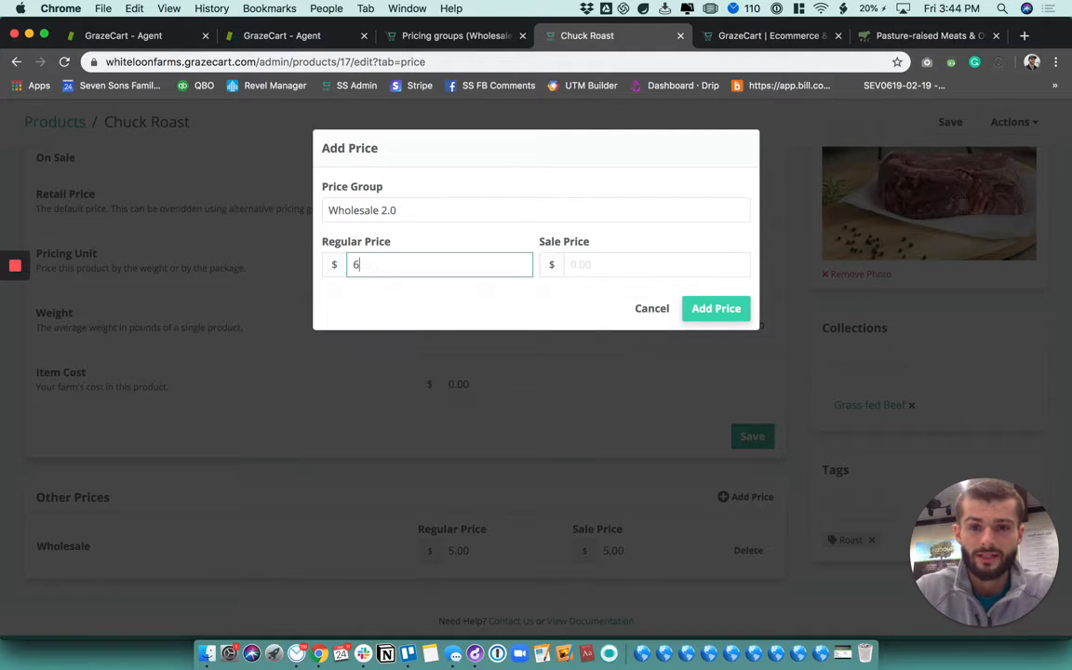
key(Tab)
text(6)
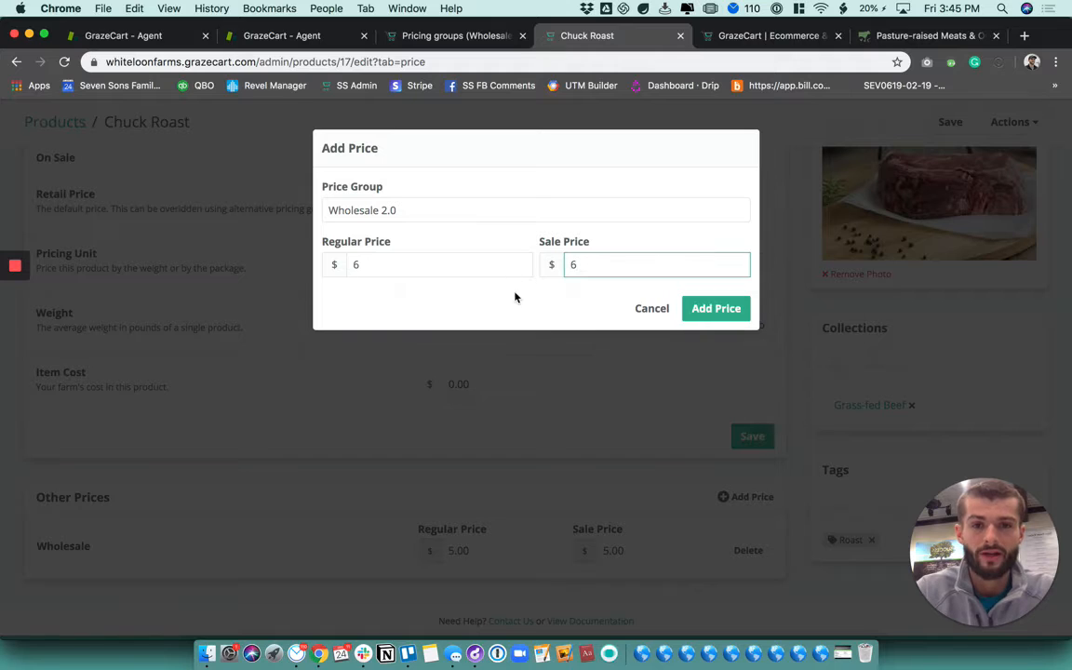
click(515, 297)
click(600, 267)
drag(600, 268, 571, 267)
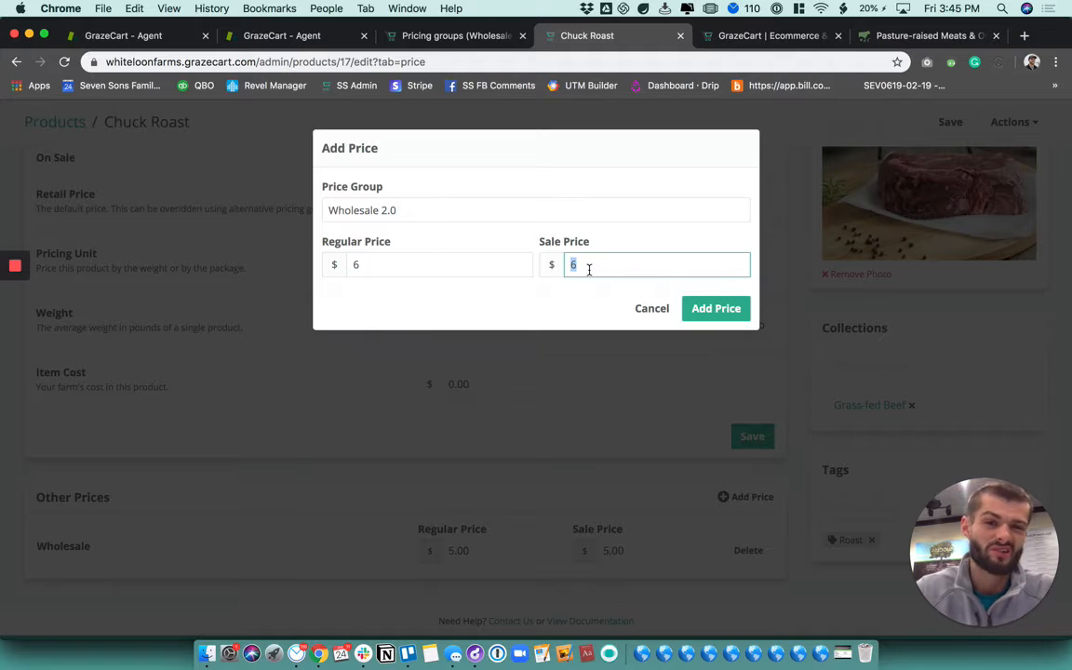
click(707, 310)
scroll(481, 462, down, 2)
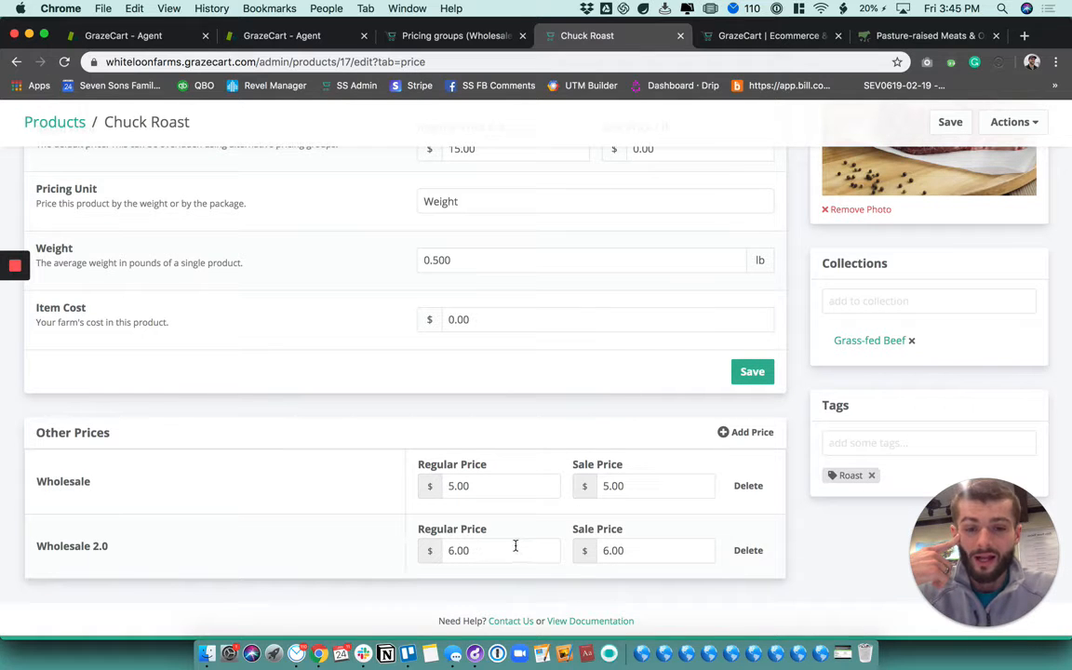
click(625, 552)
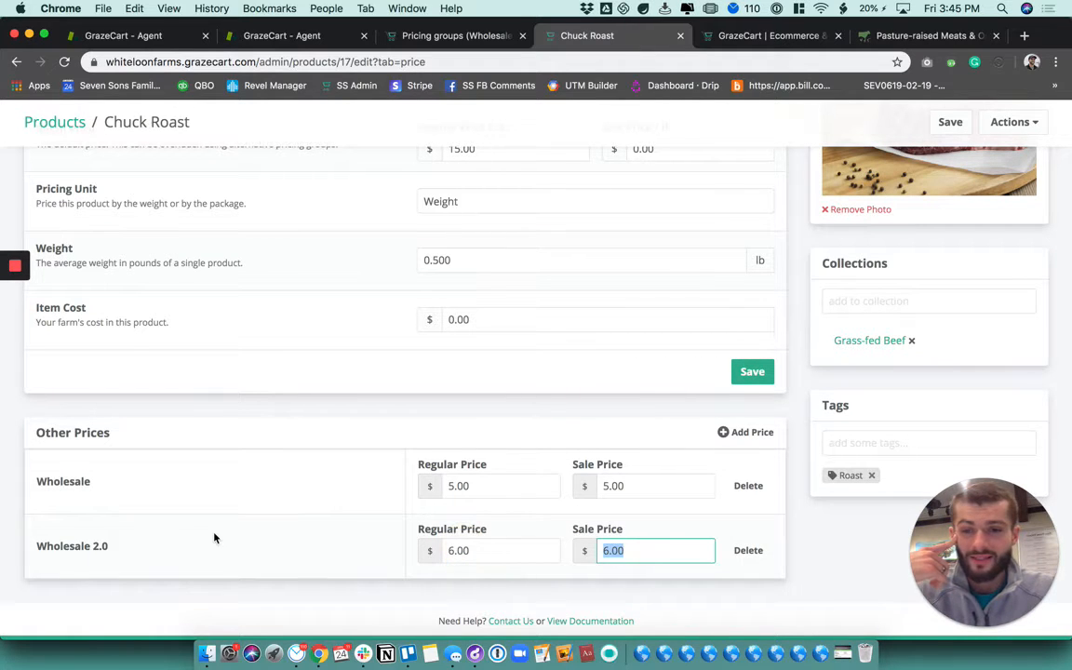
Step: Open the Ground Lamb product's price and weight settings and examine its retail price and group prices
scroll(214, 538, up, 5)
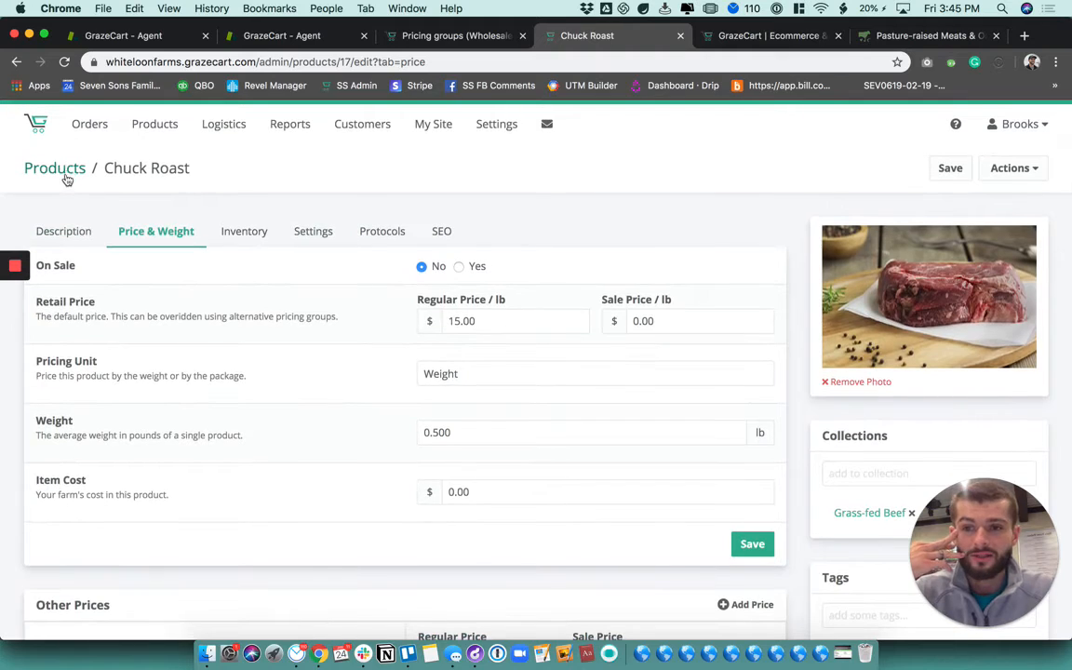
click(65, 170)
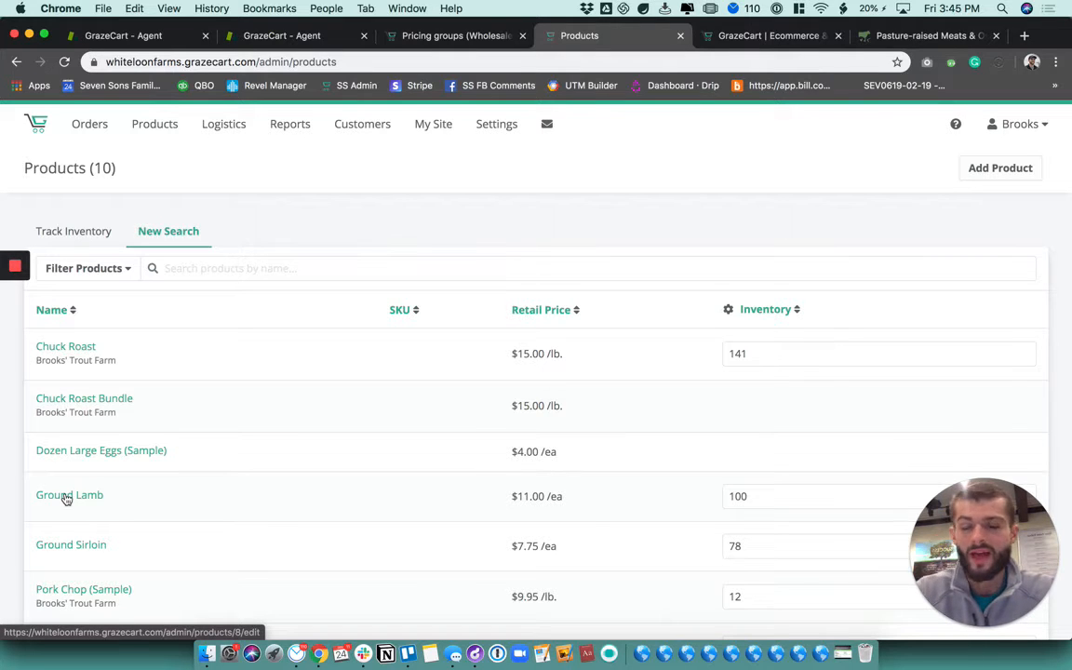
scroll(66, 507, down, 2)
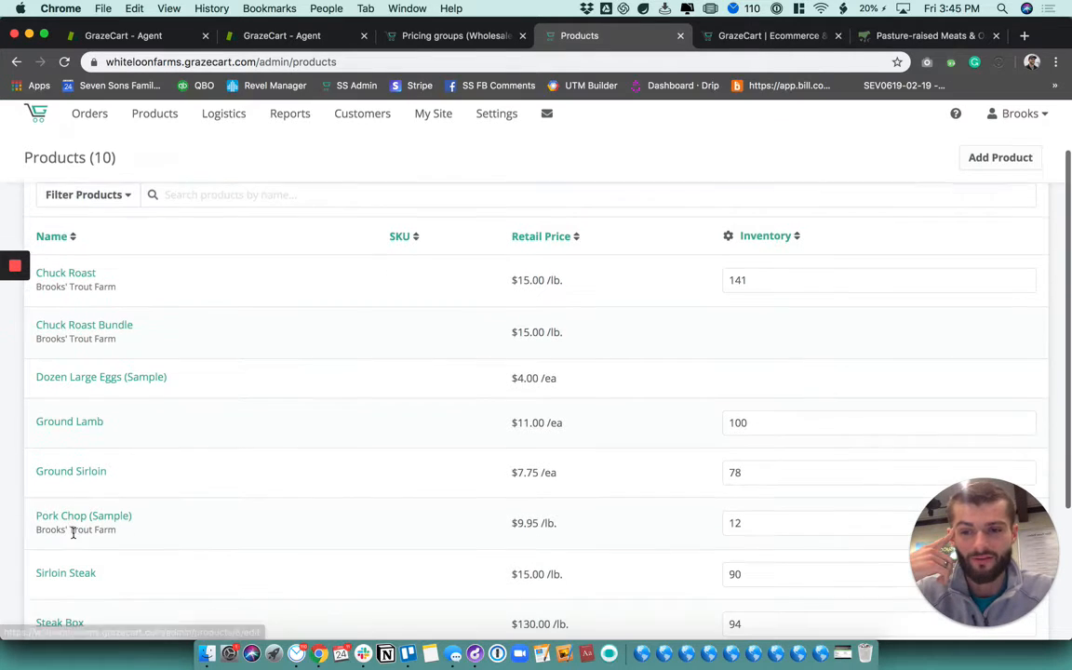
click(83, 428)
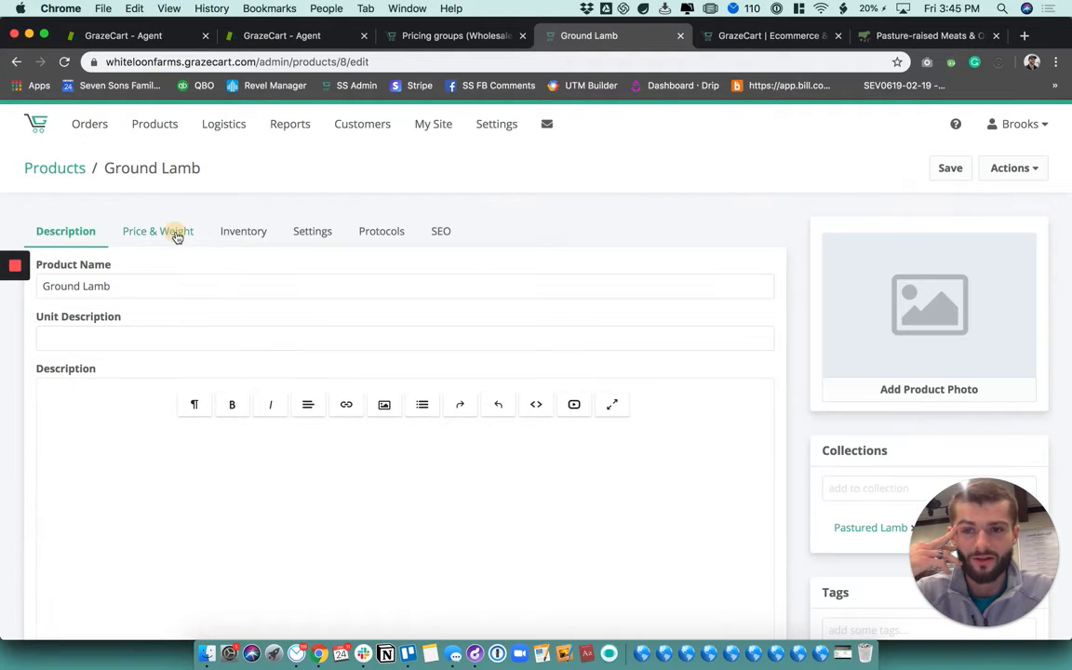
click(173, 233)
scroll(227, 417, down, 5)
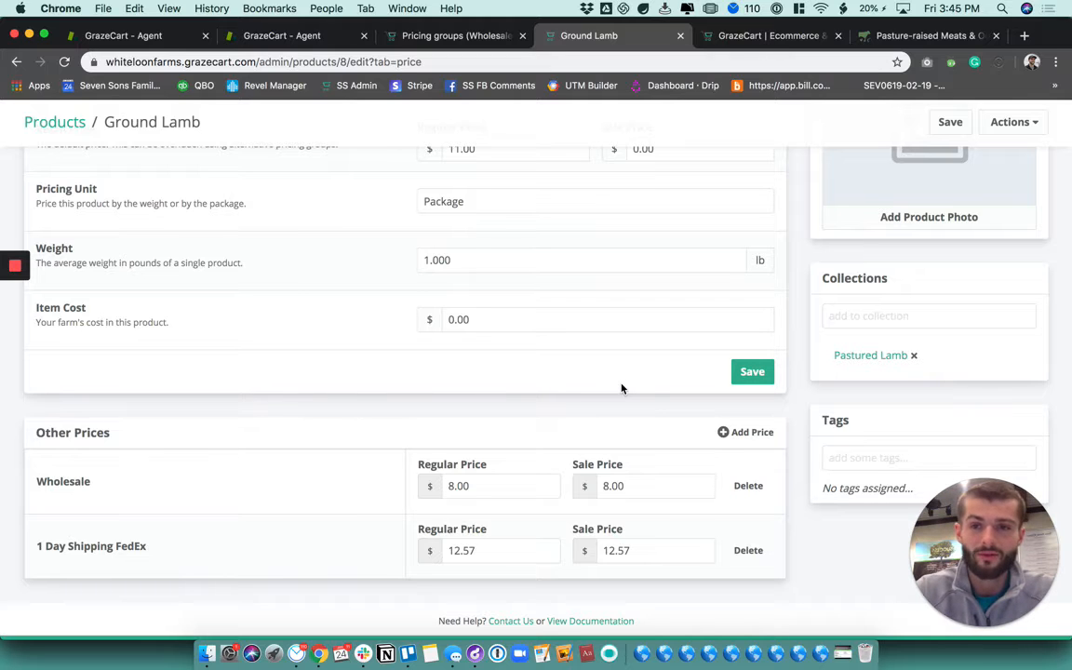
scroll(536, 431, up, 3)
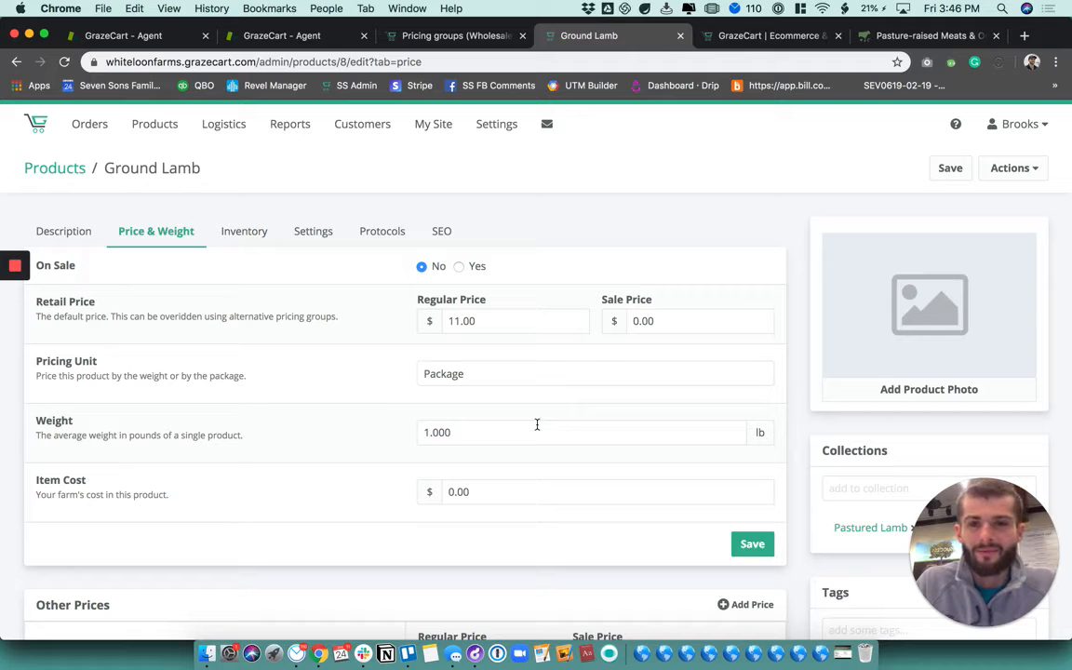
Step: Go to the customer list, examine the new customer form's fields and default delivery preference choices, and leave the form without creating anyone
click(364, 138)
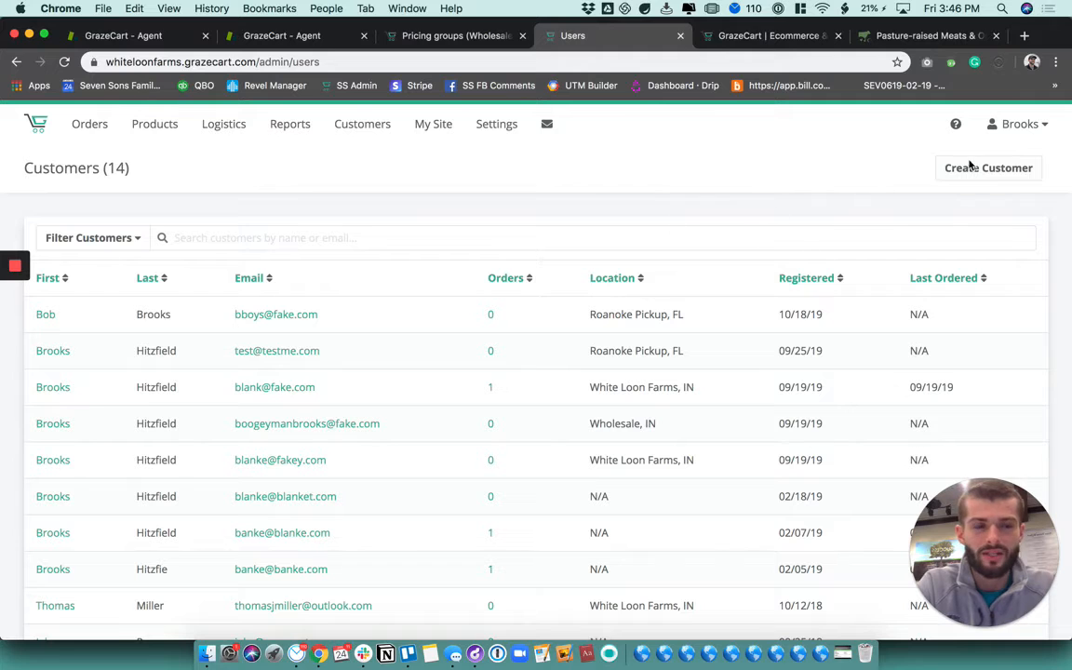
click(1024, 177)
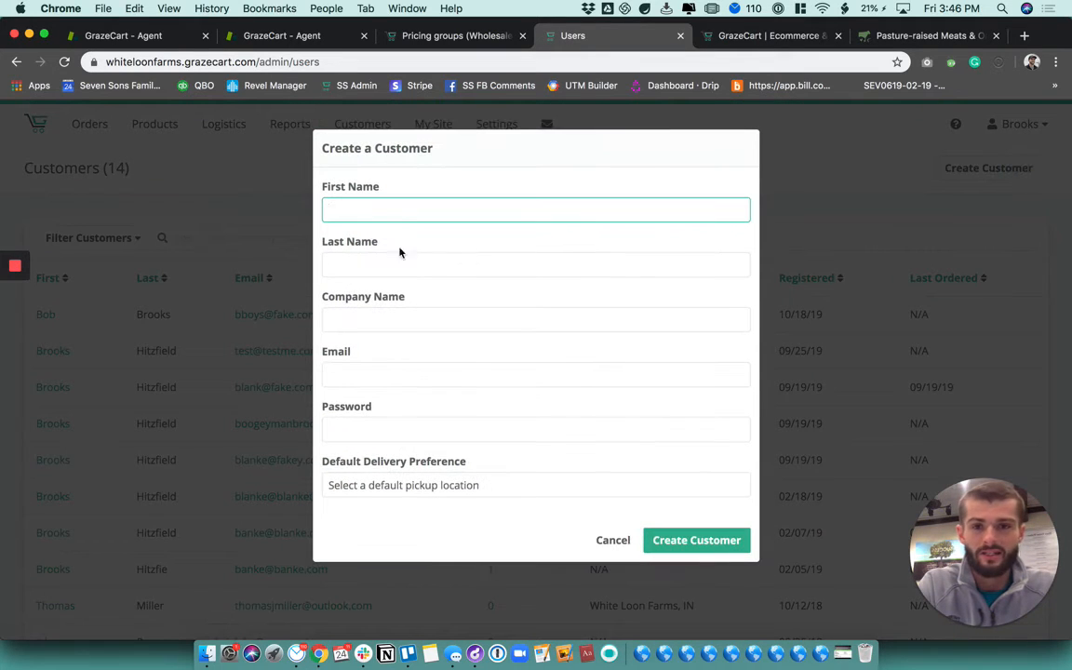
click(371, 268)
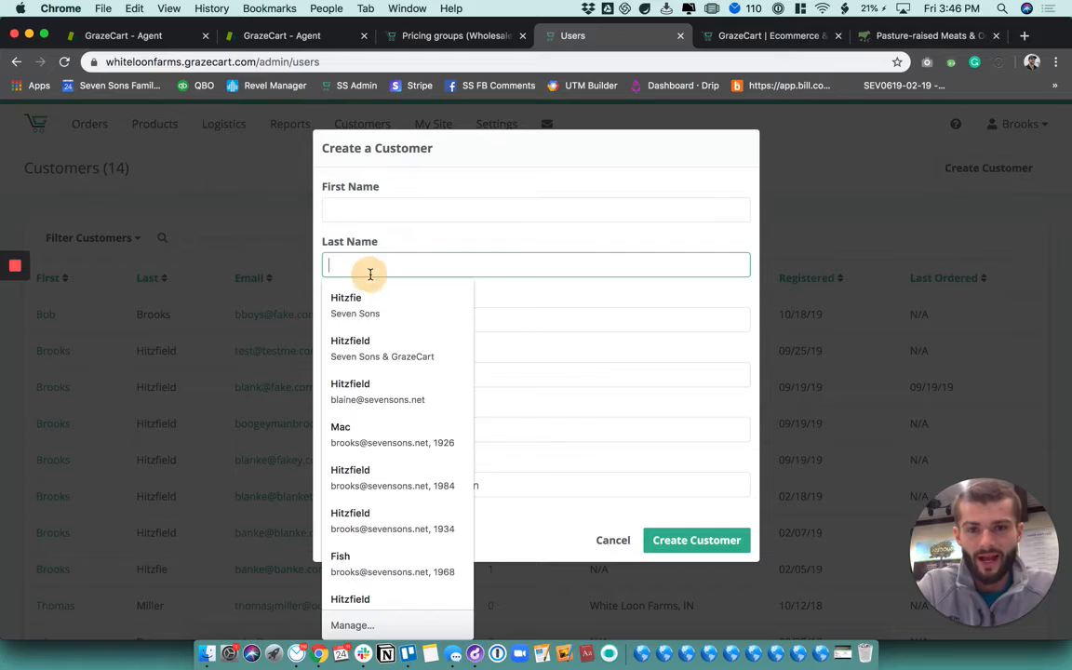
click(506, 240)
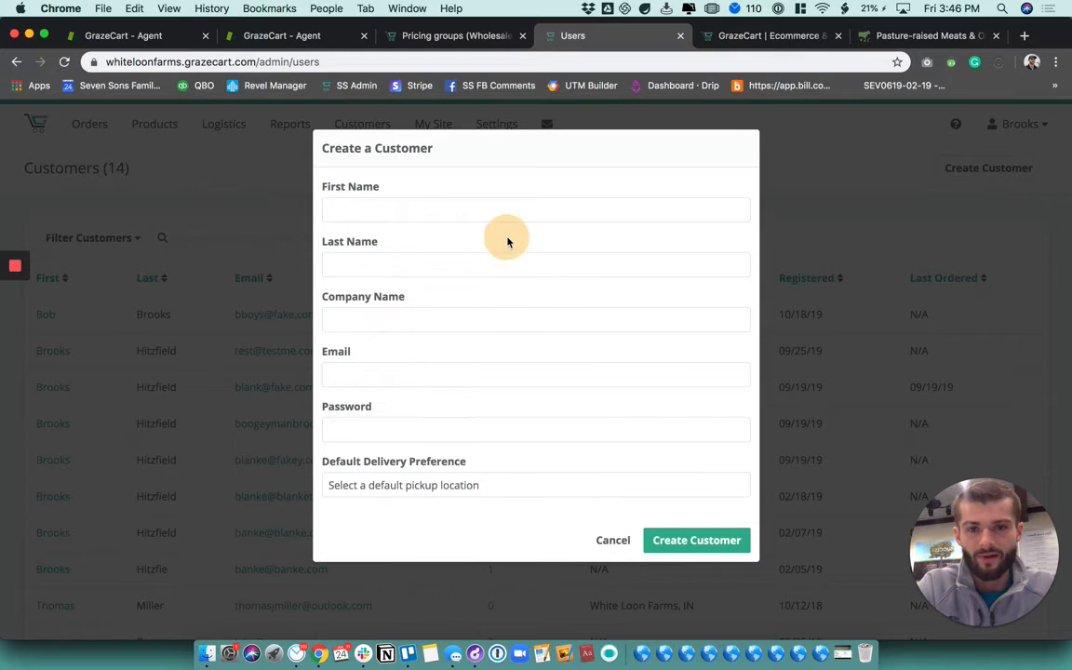
click(435, 431)
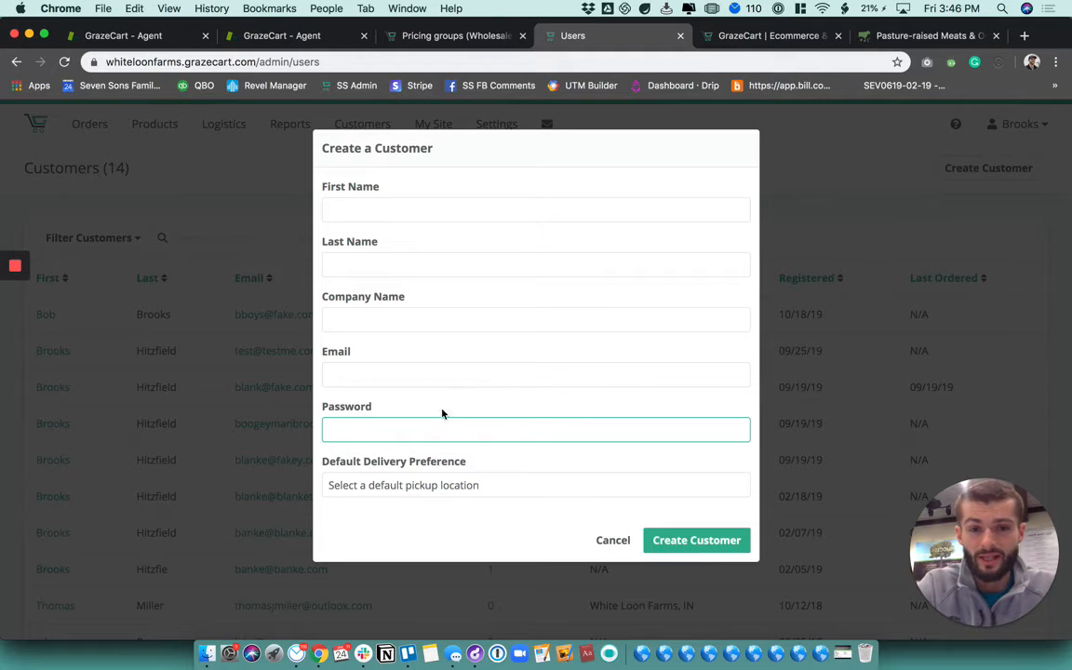
click(412, 404)
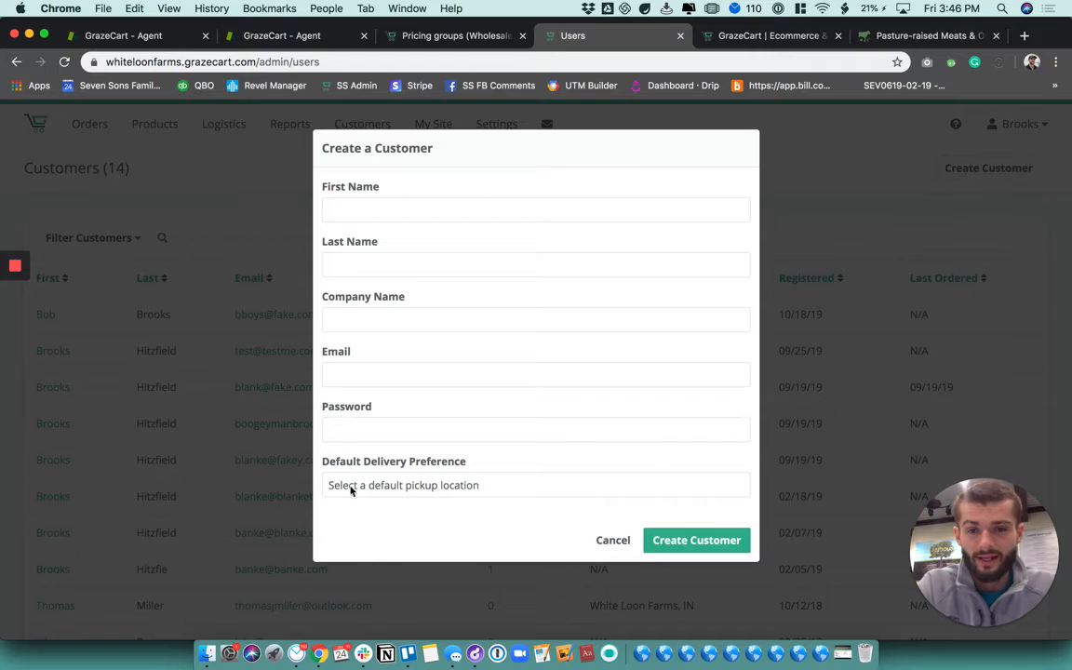
click(381, 484)
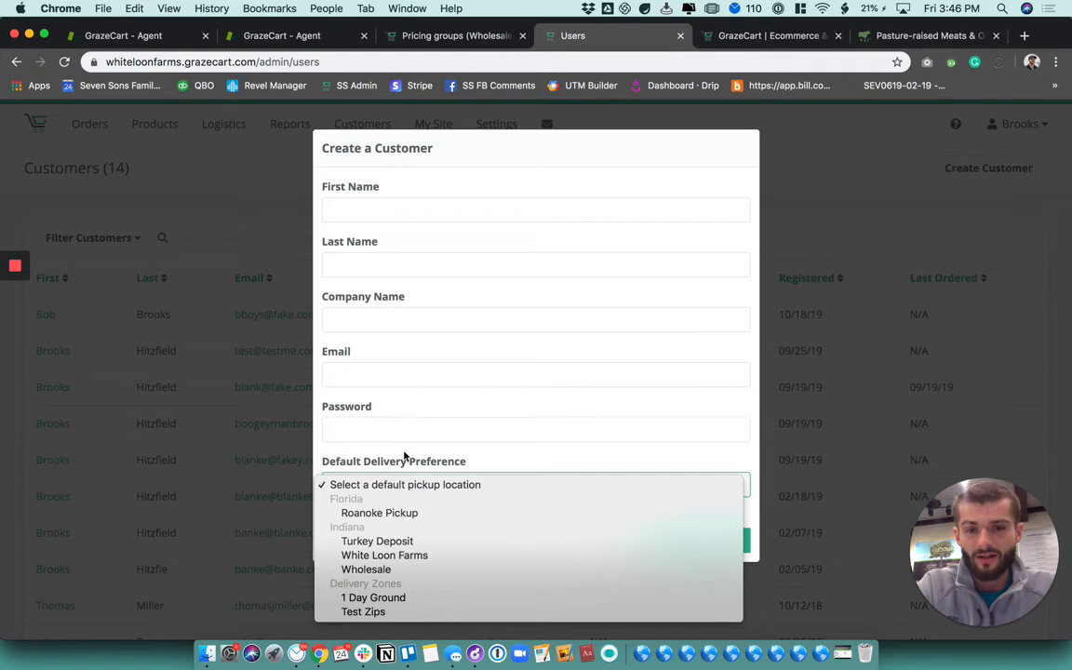
click(405, 452)
click(612, 541)
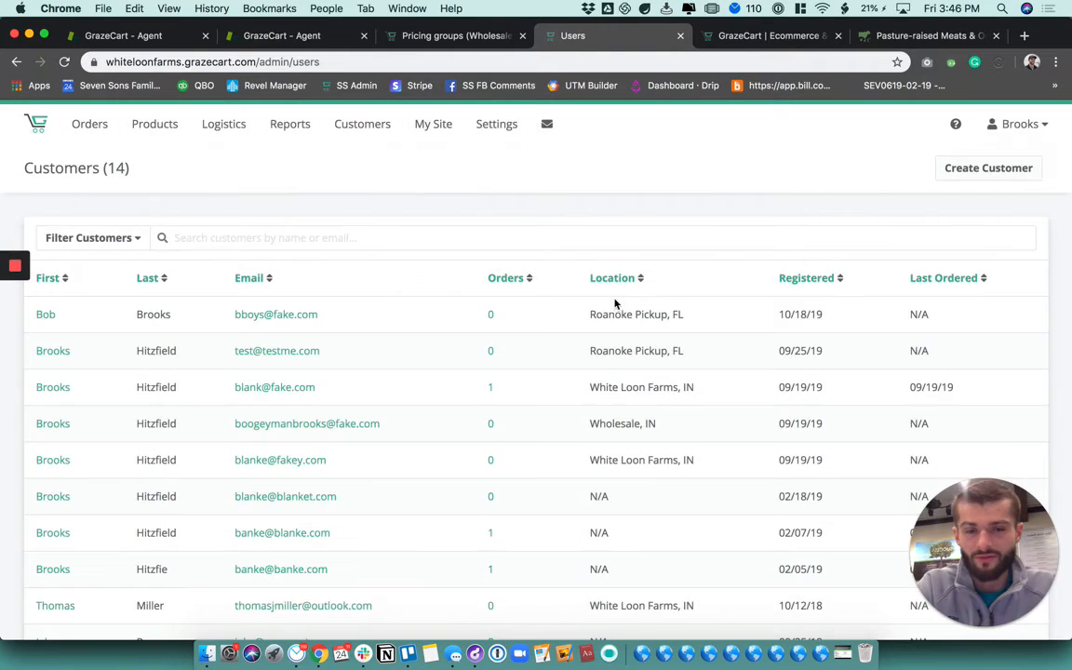
Step: Assign the Wholesale 2.0 pricing group in the settings of the first listed customer and save
click(47, 318)
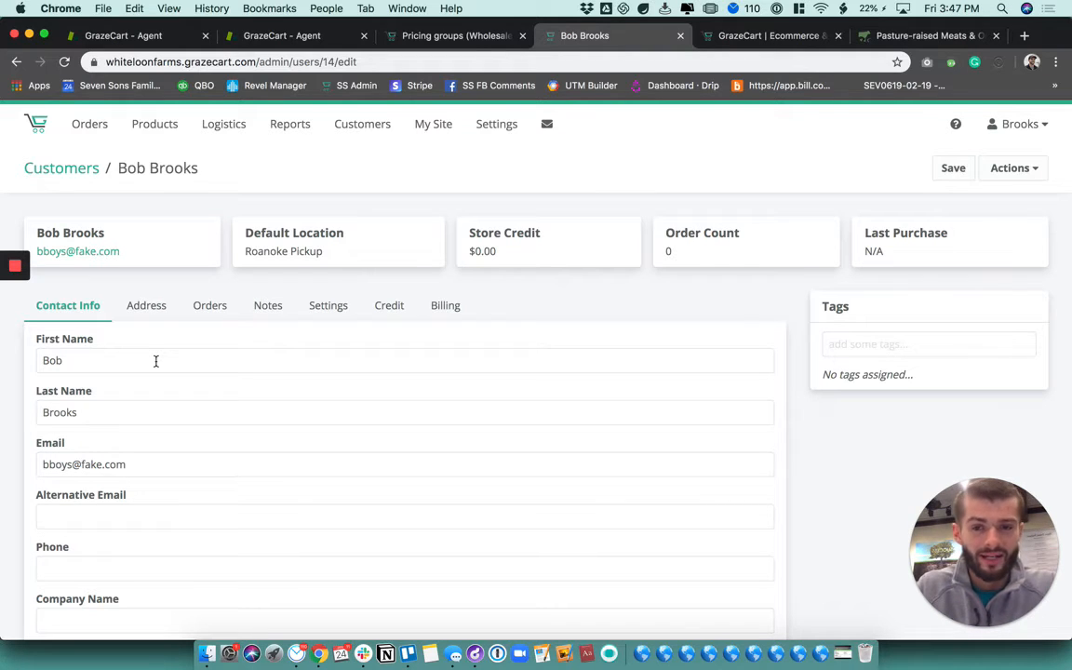
click(319, 310)
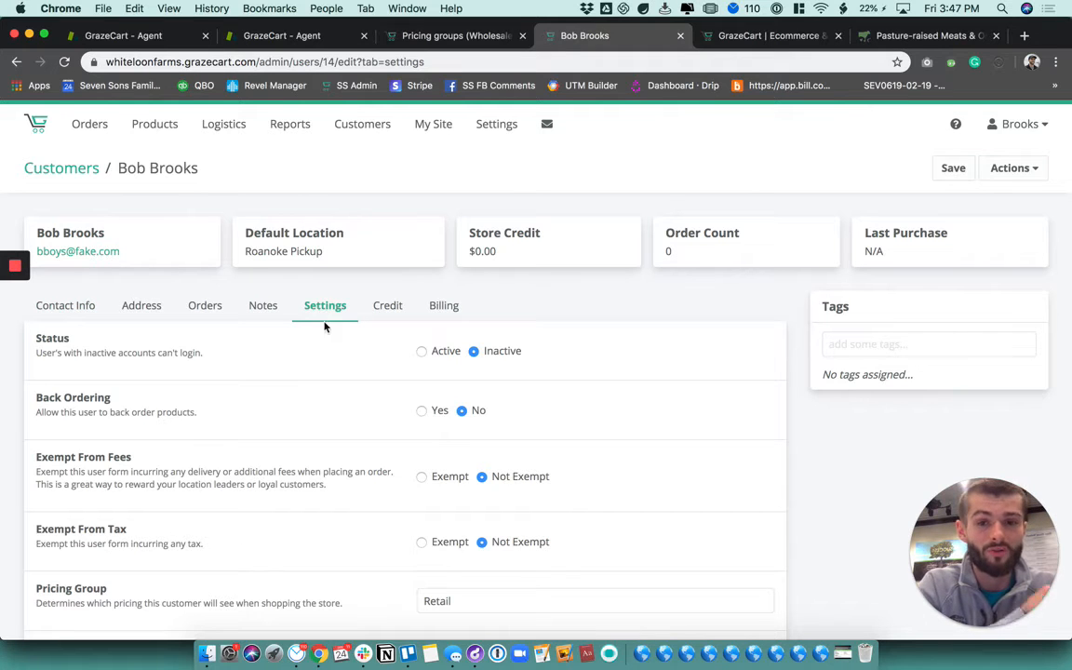
scroll(349, 396, down, 1)
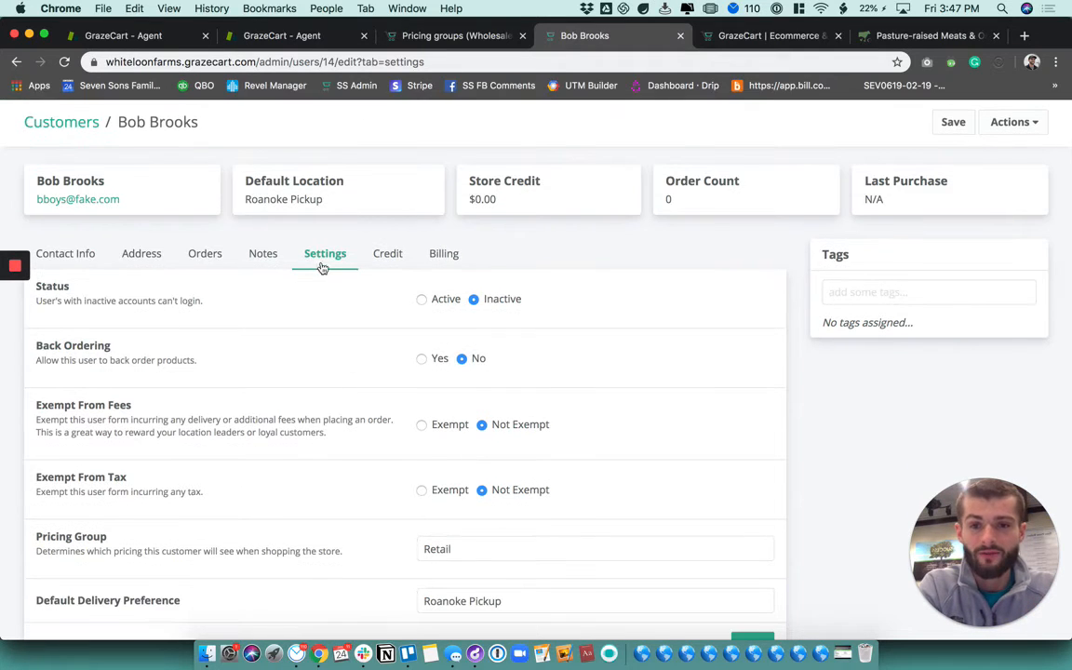
scroll(307, 298, down, 2)
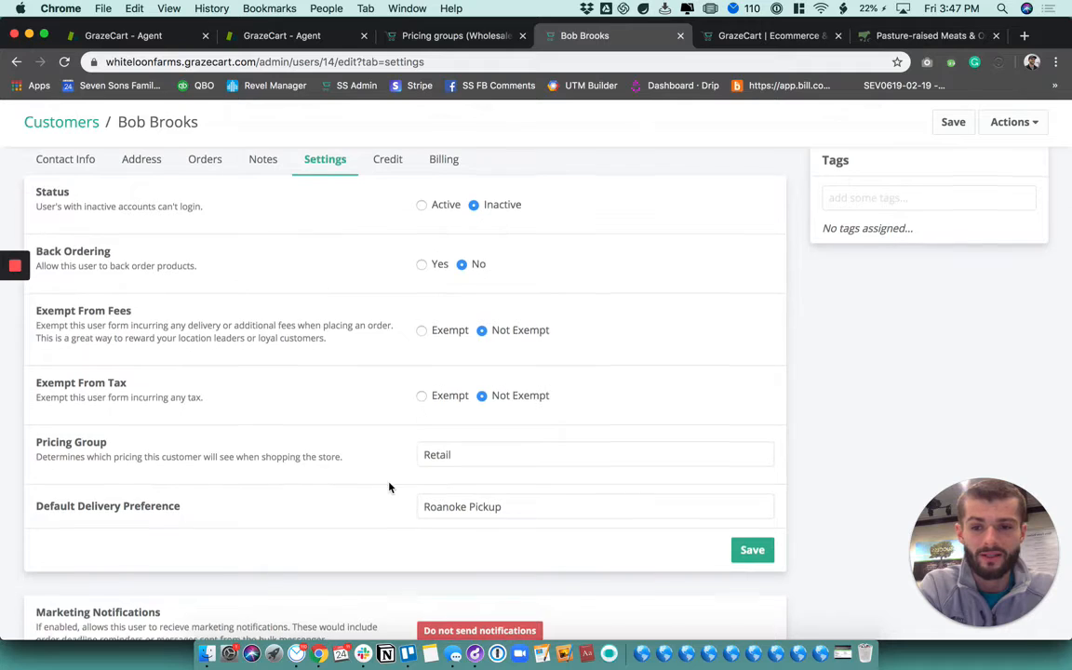
scroll(478, 418, down, 1)
click(474, 411)
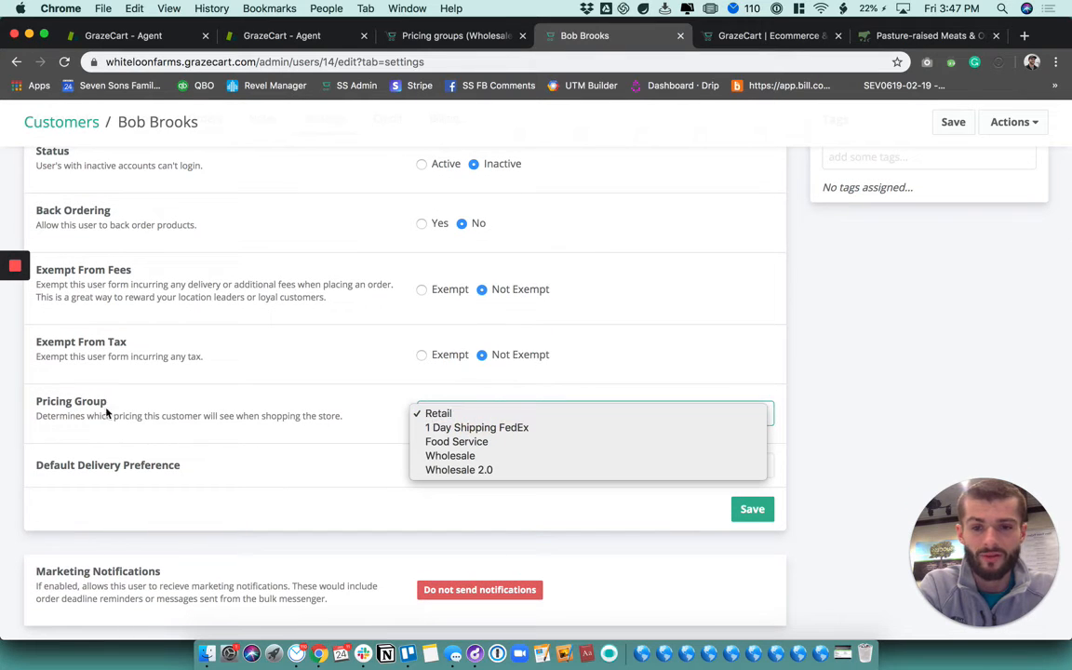
click(490, 471)
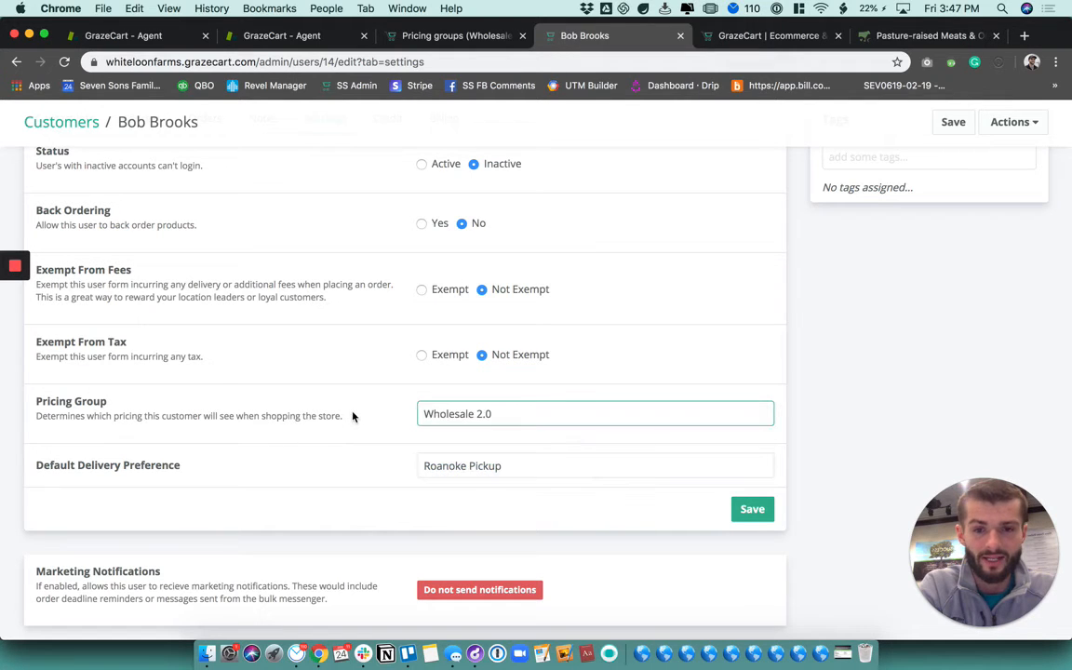
click(749, 509)
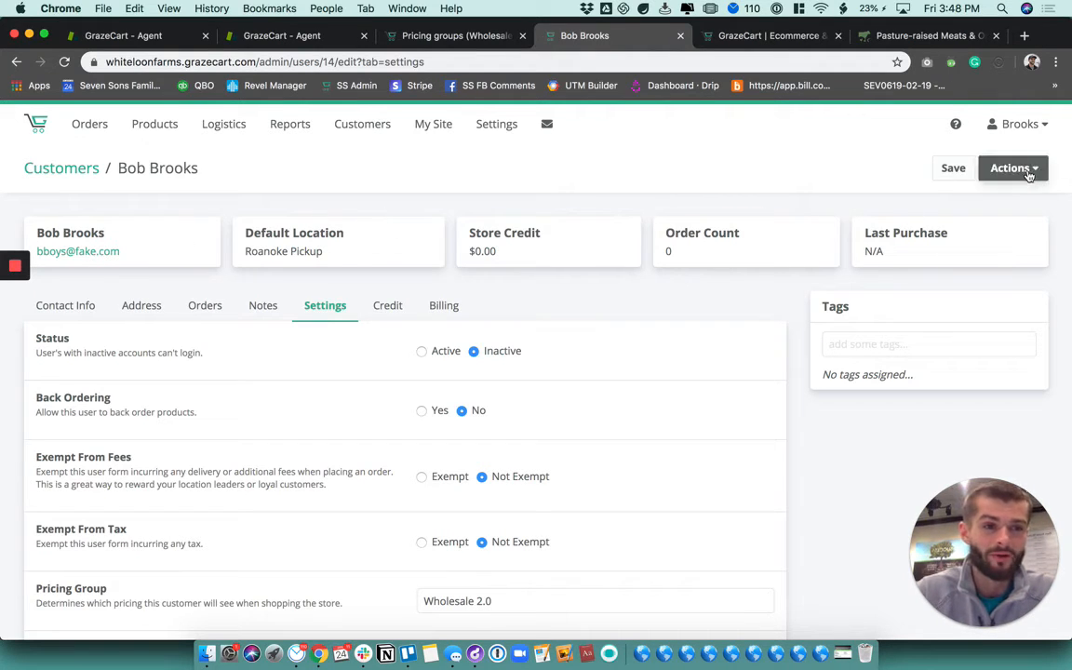
Step: Create an order for this customer with deadline and pickup dates of 01/31/2020, Pay at Pickup payment and the Wholesale sales channel
click(1029, 173)
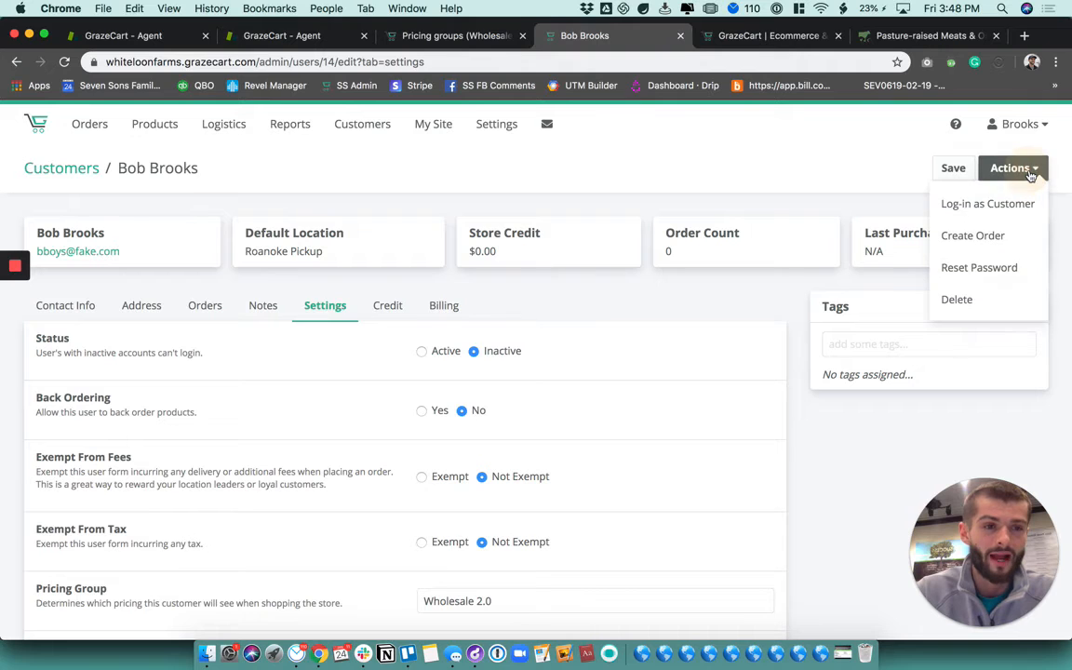
click(999, 237)
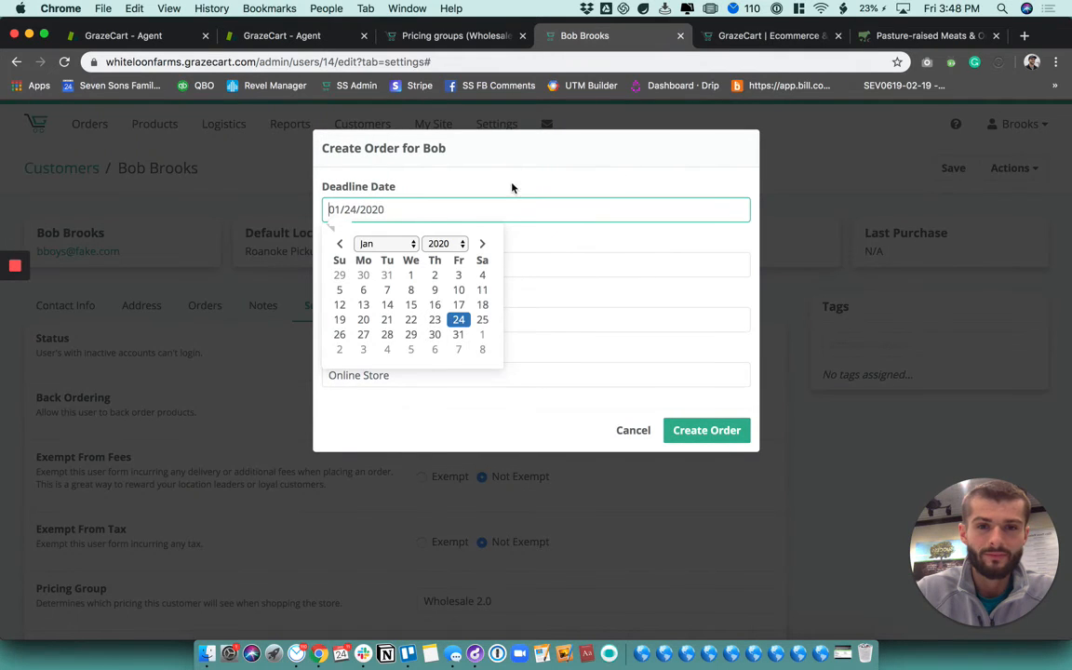
click(457, 334)
click(445, 269)
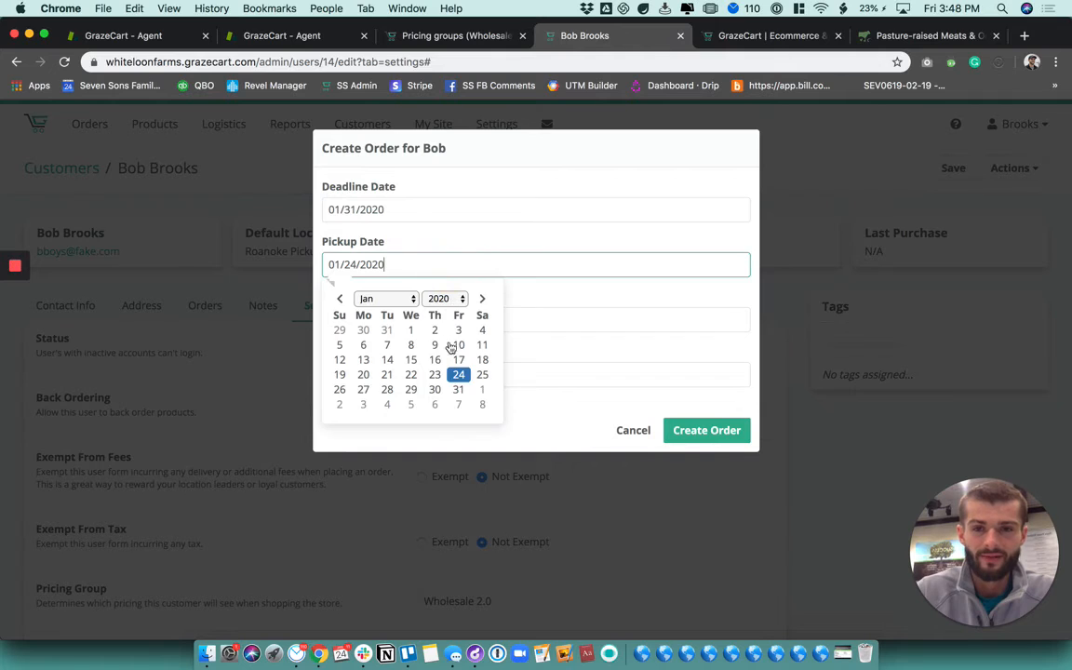
click(457, 389)
click(450, 320)
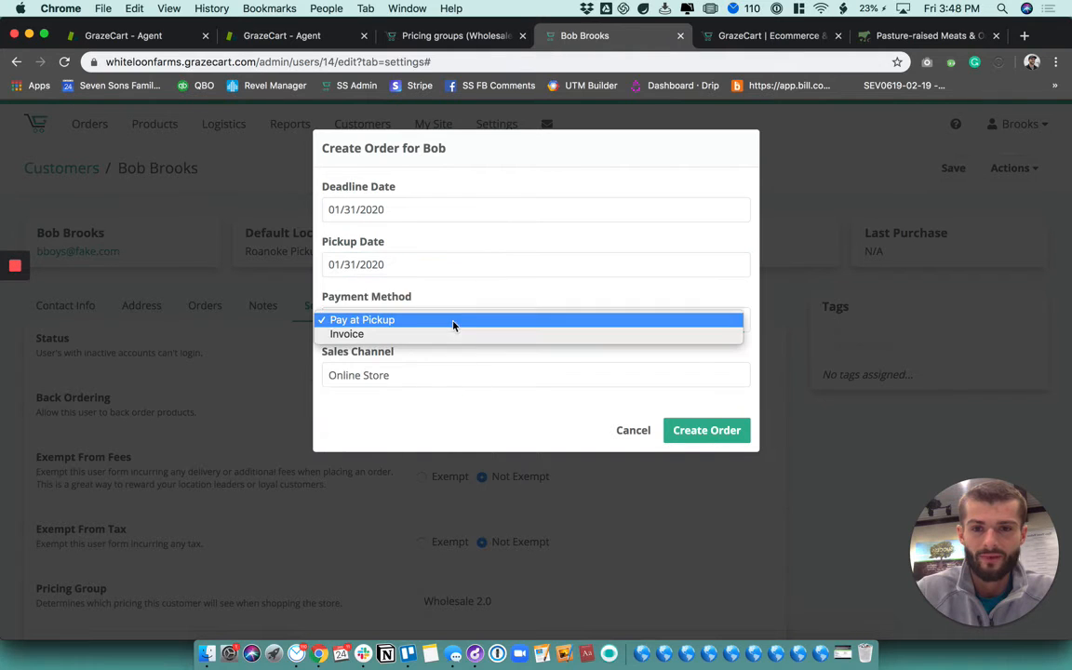
click(452, 321)
click(405, 380)
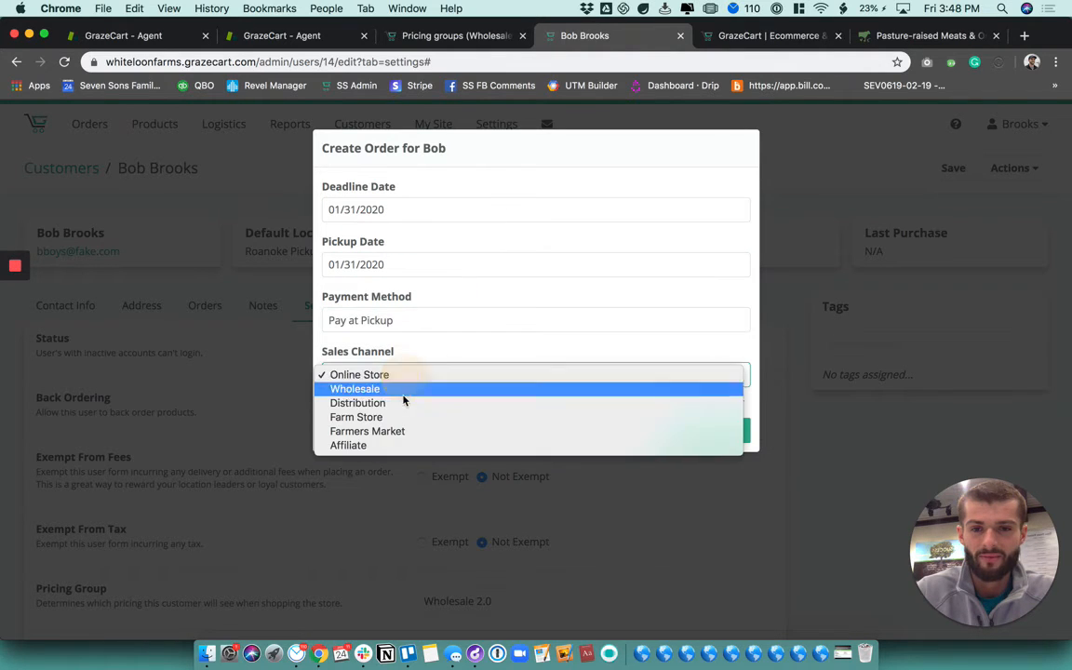
click(395, 388)
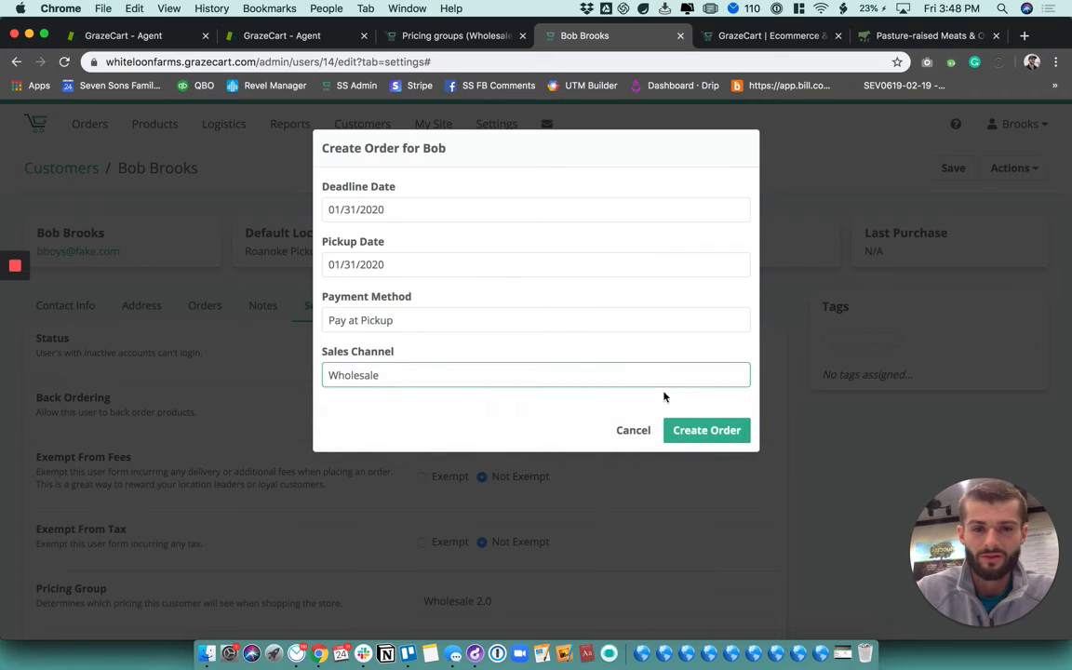
click(711, 431)
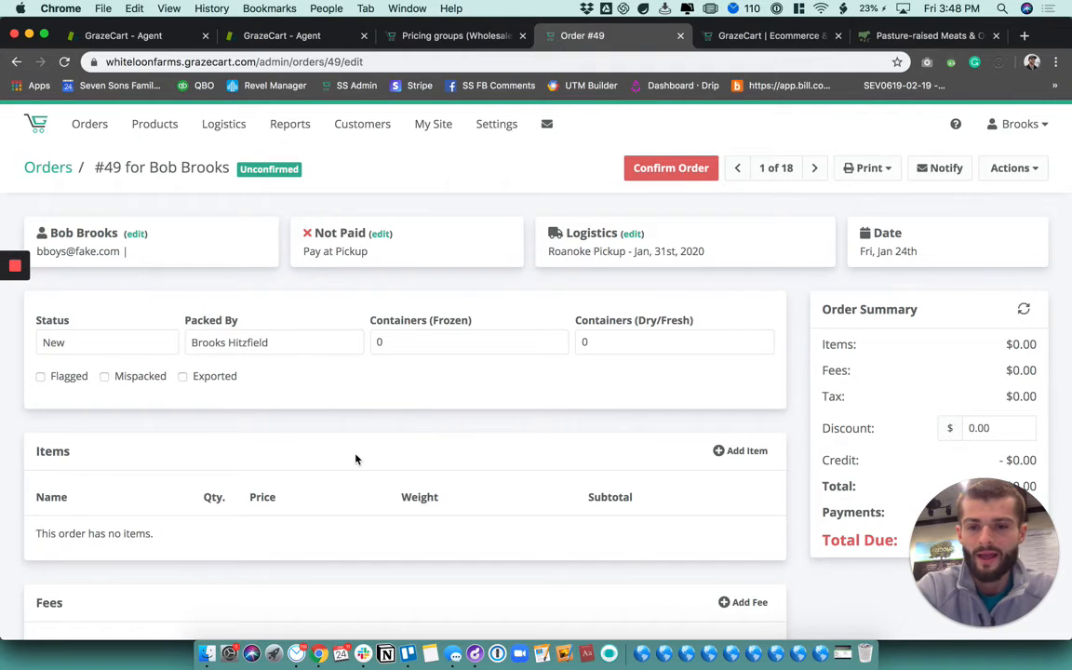
Step: Add Chuck Roast with a quantity of 1 to the order's items
scroll(354, 459, down, 1)
scroll(354, 460, up, 1)
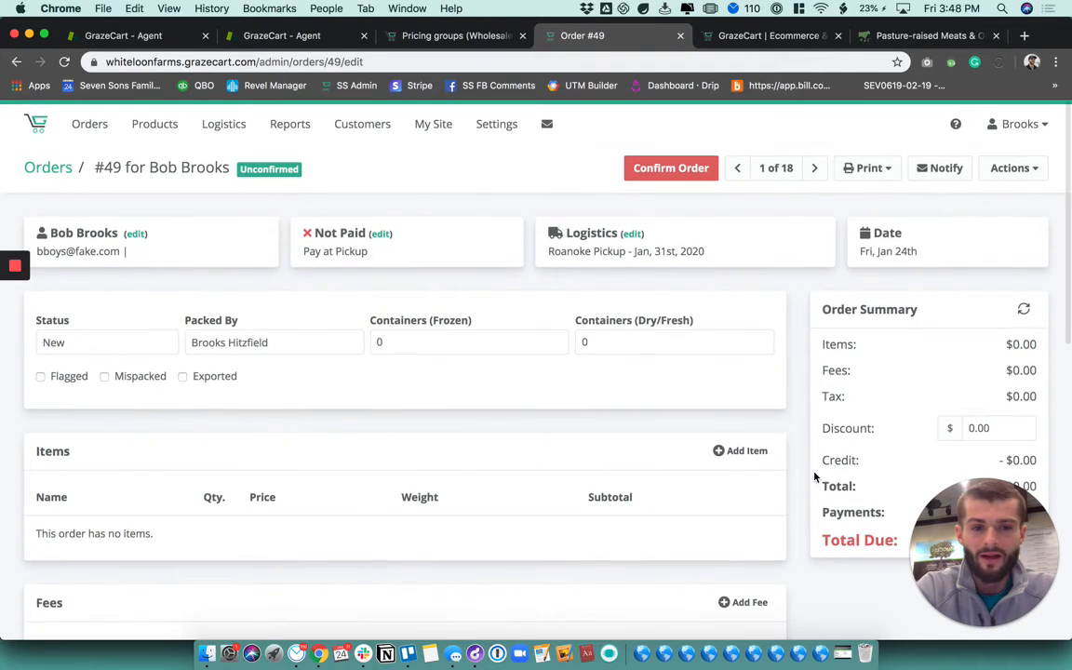
click(743, 451)
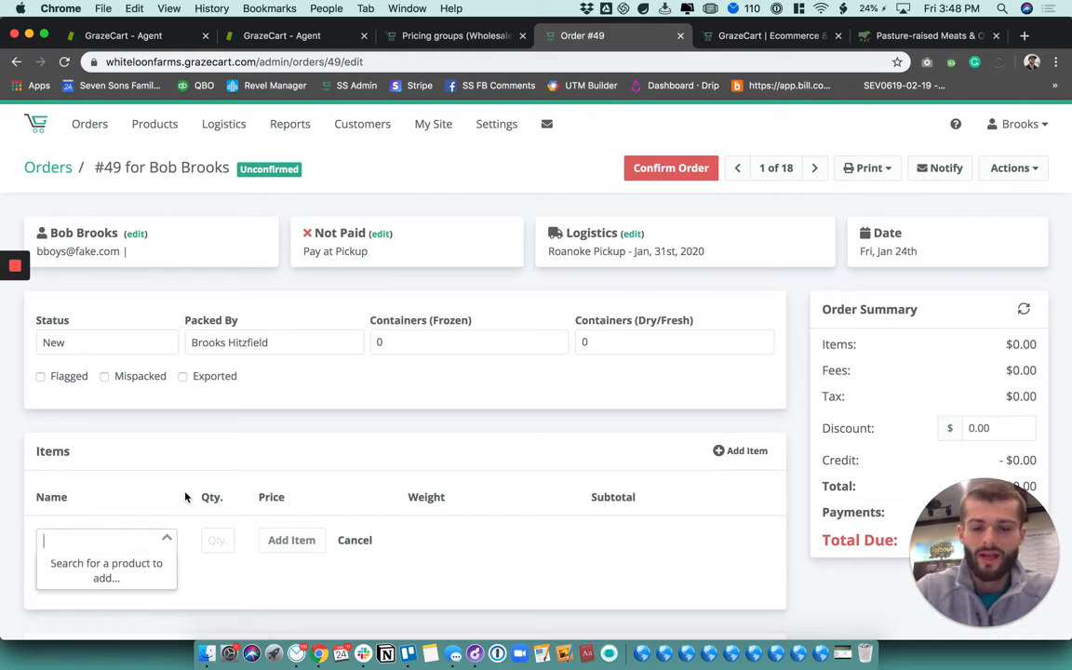
text(chuck)
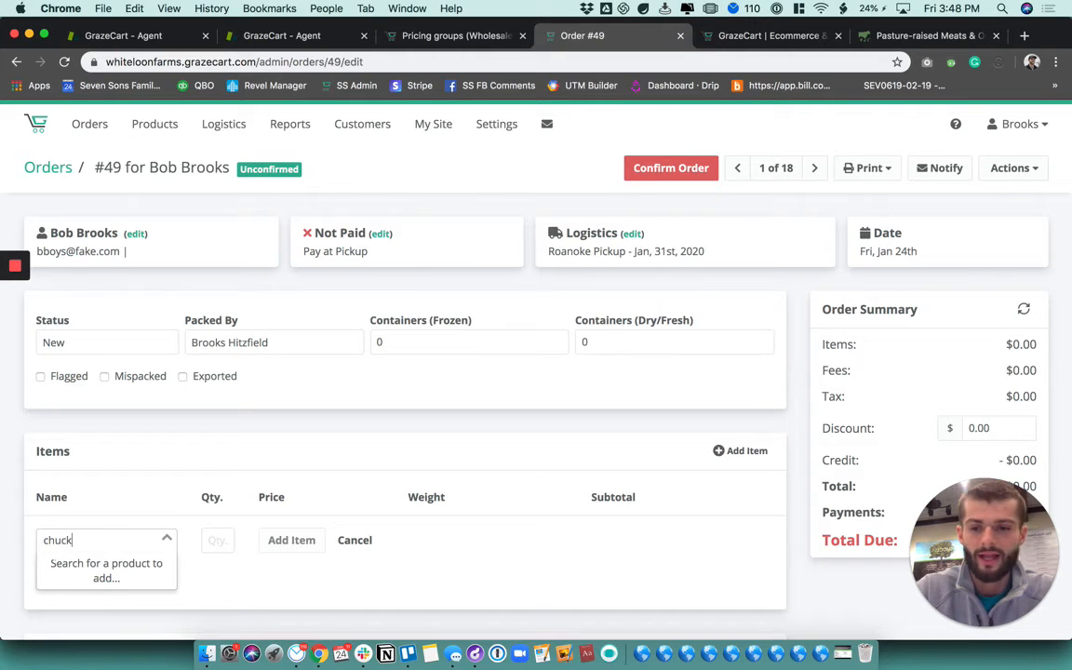
click(136, 568)
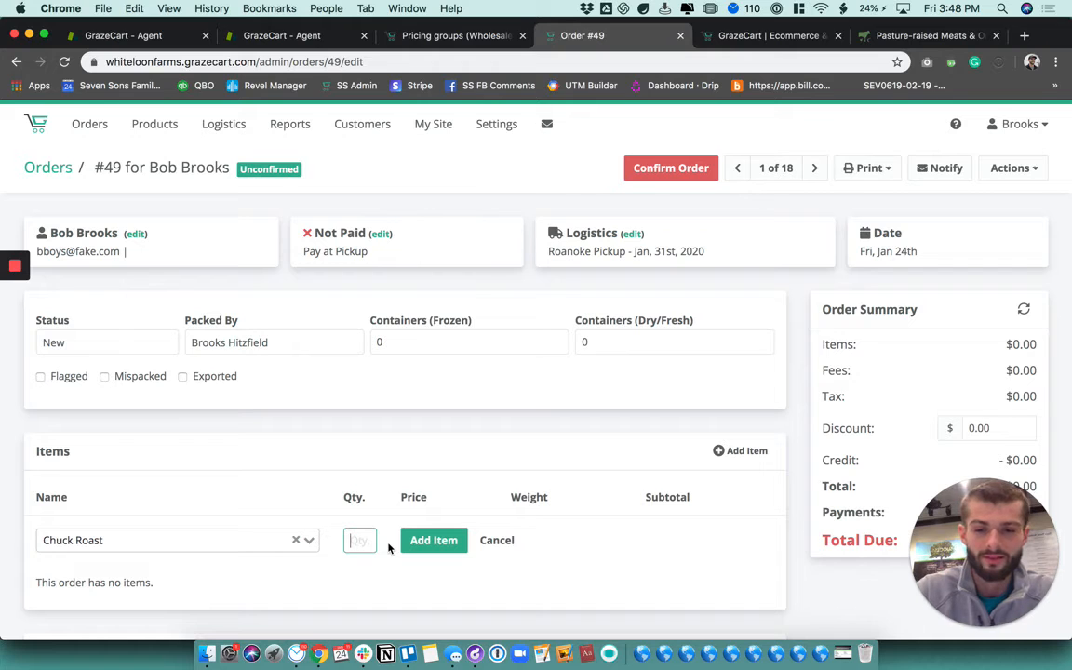
text(1)
click(436, 541)
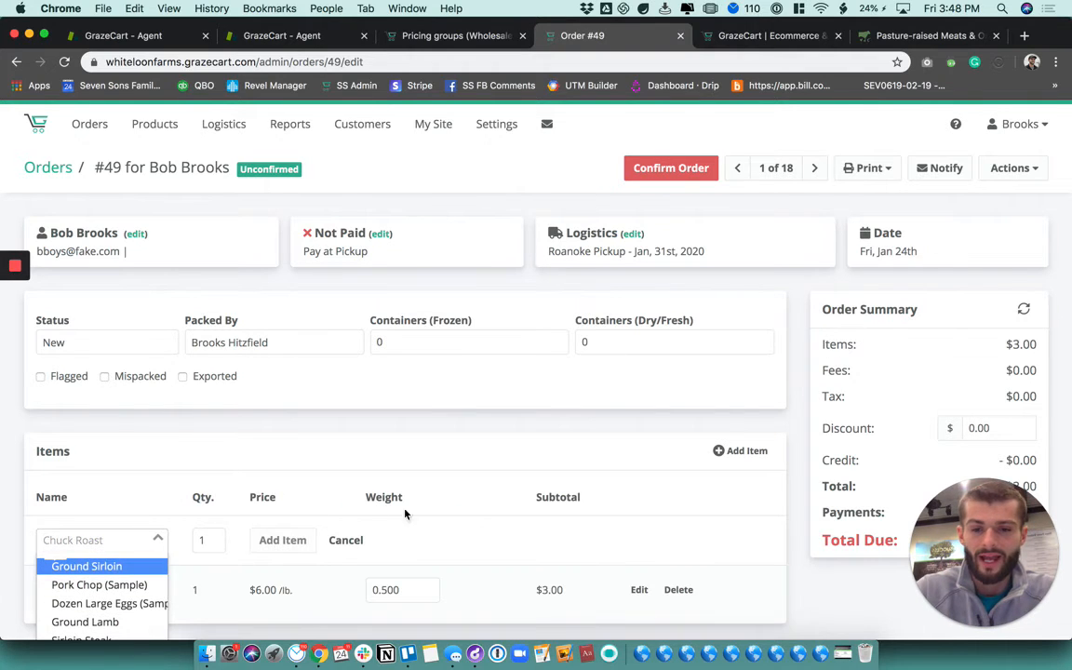
click(352, 543)
click(419, 550)
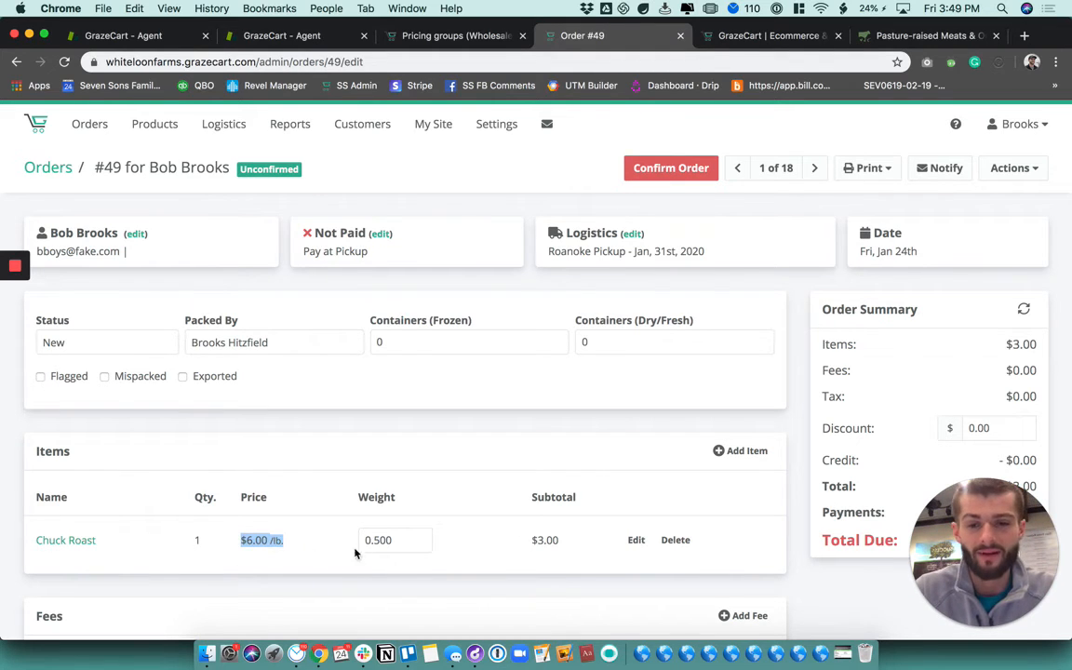
click(207, 542)
click(233, 556)
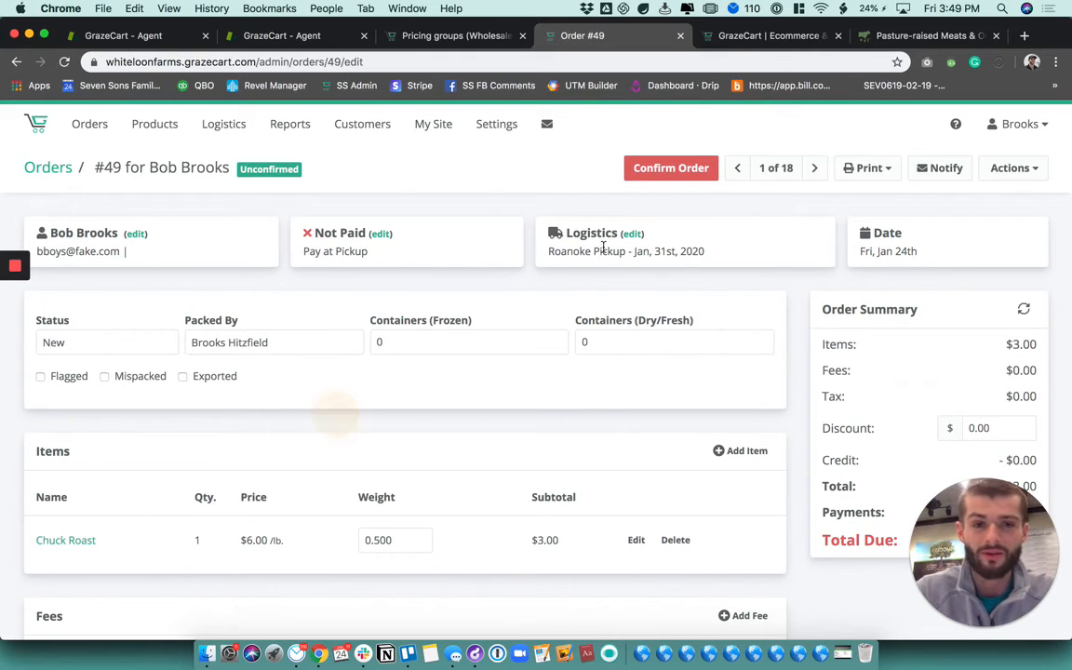
Step: Start confirming the order, turn off the order confirmation email, and try to submit the confirmation
click(654, 169)
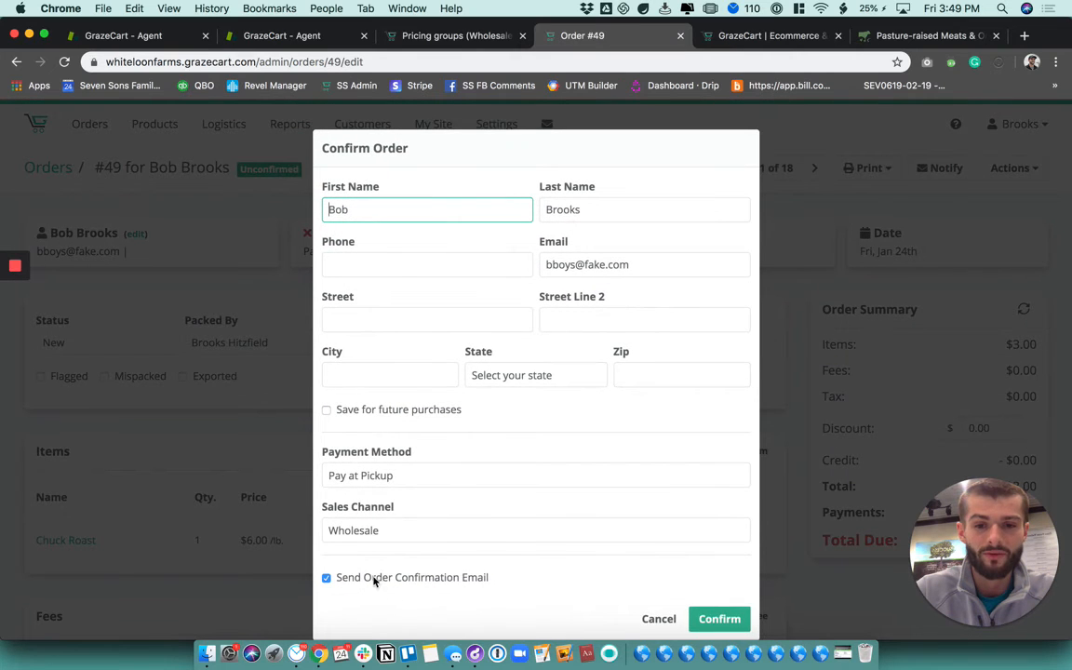
click(353, 579)
click(371, 578)
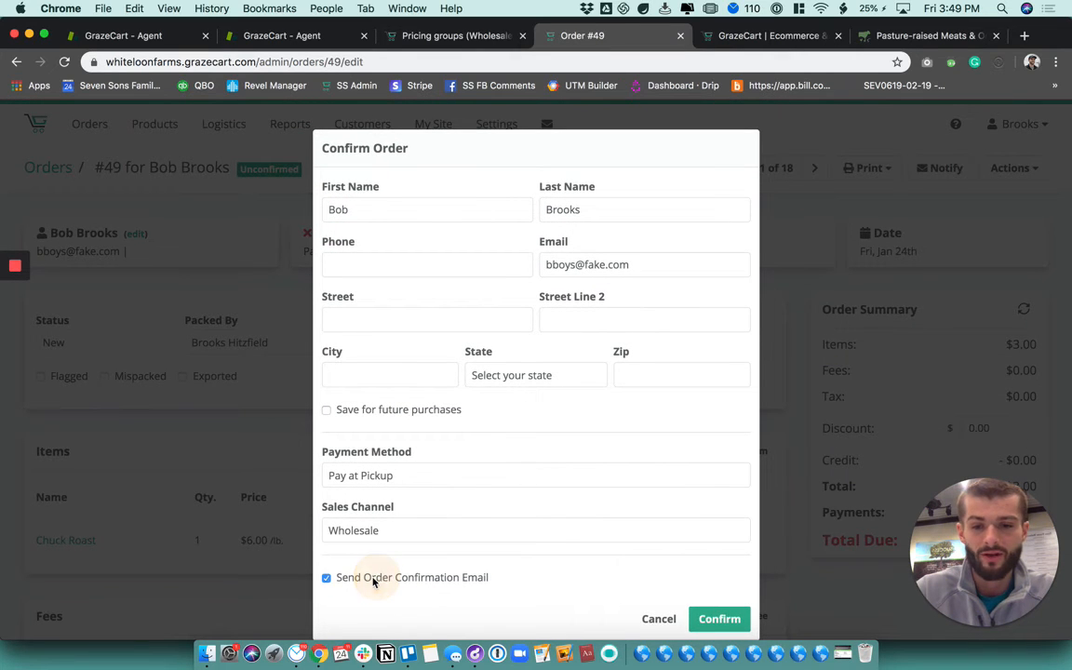
click(486, 577)
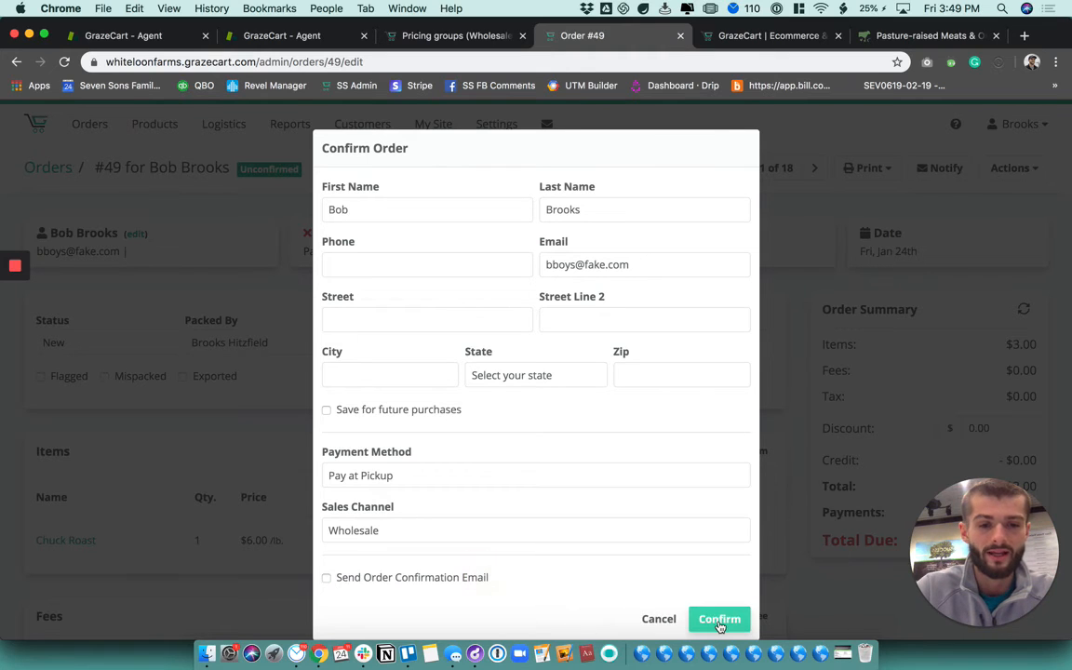
click(718, 622)
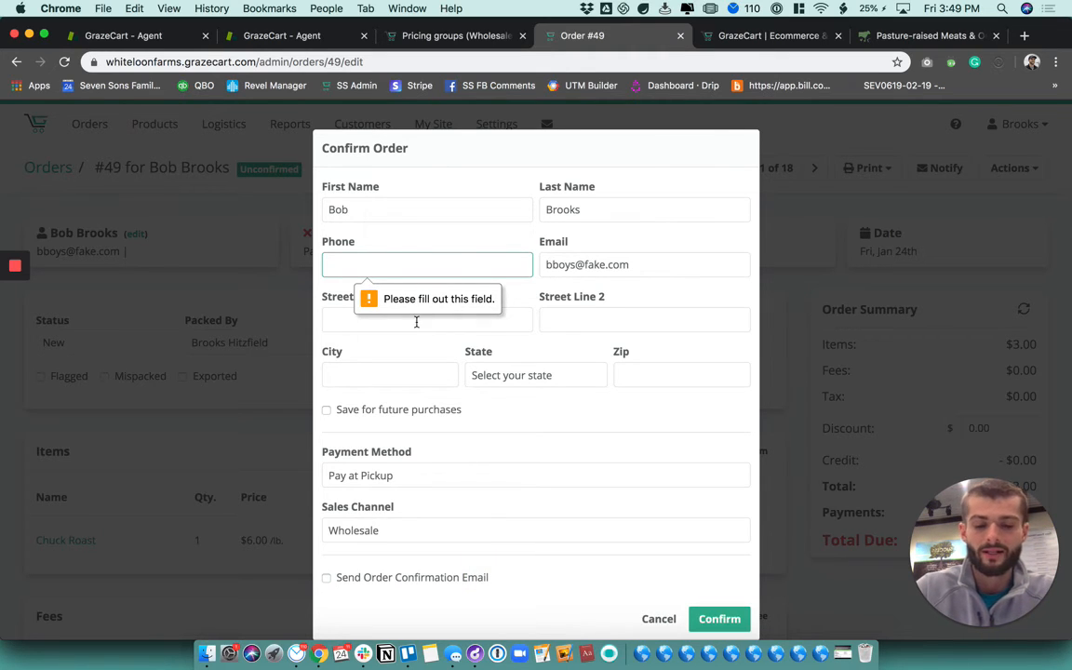
Step: Fill in the required phone field with n/a and confirm the order
text(n/a)
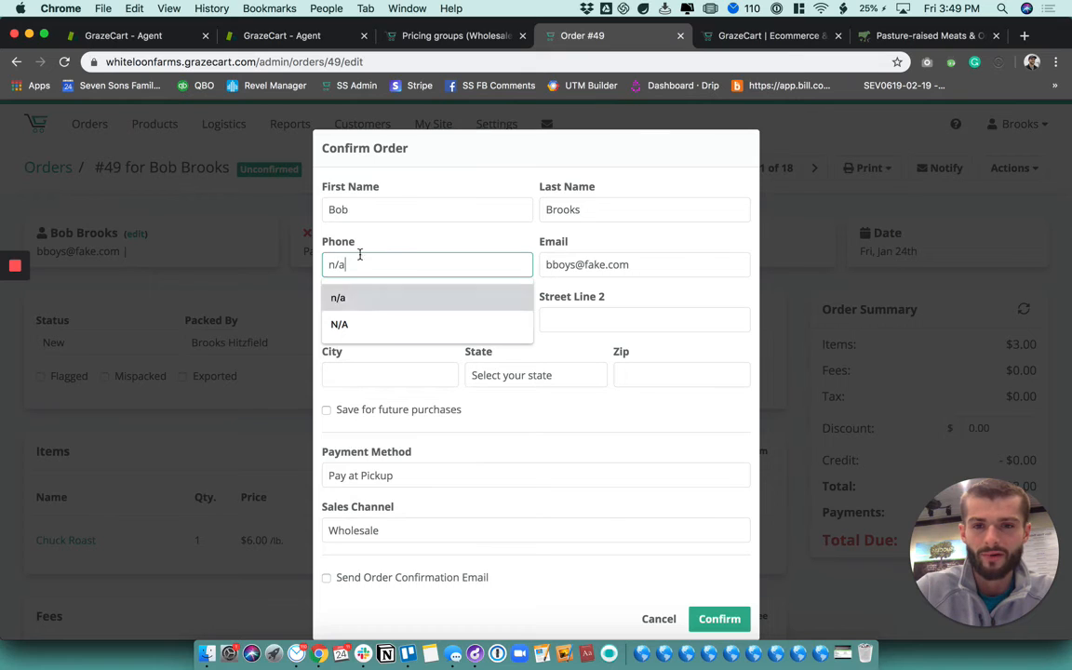
click(398, 238)
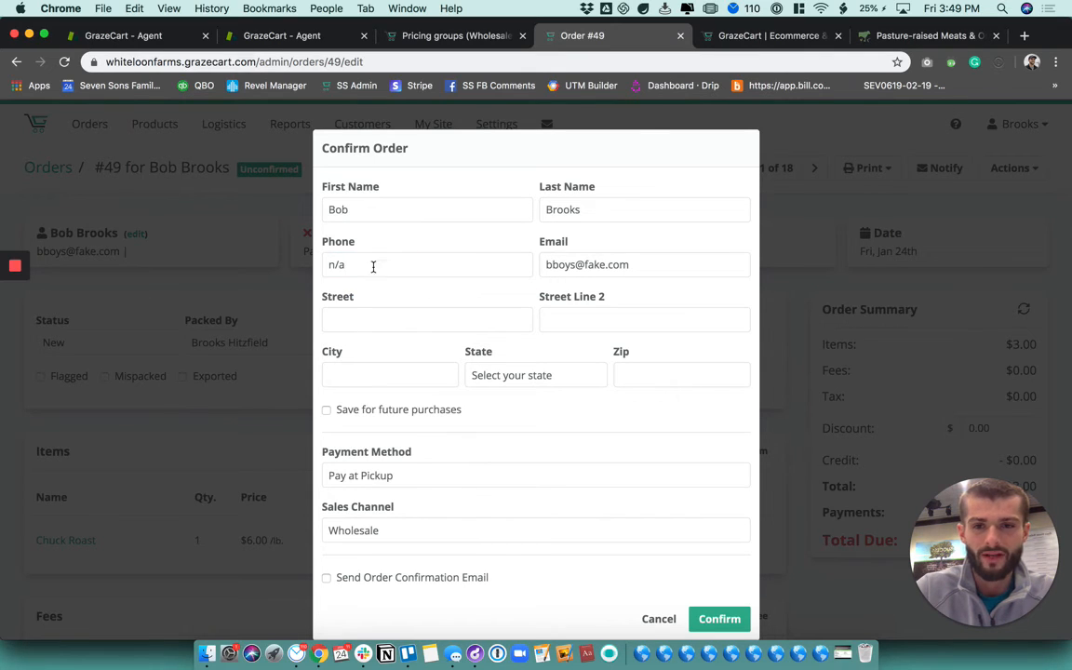
click(385, 259)
click(392, 244)
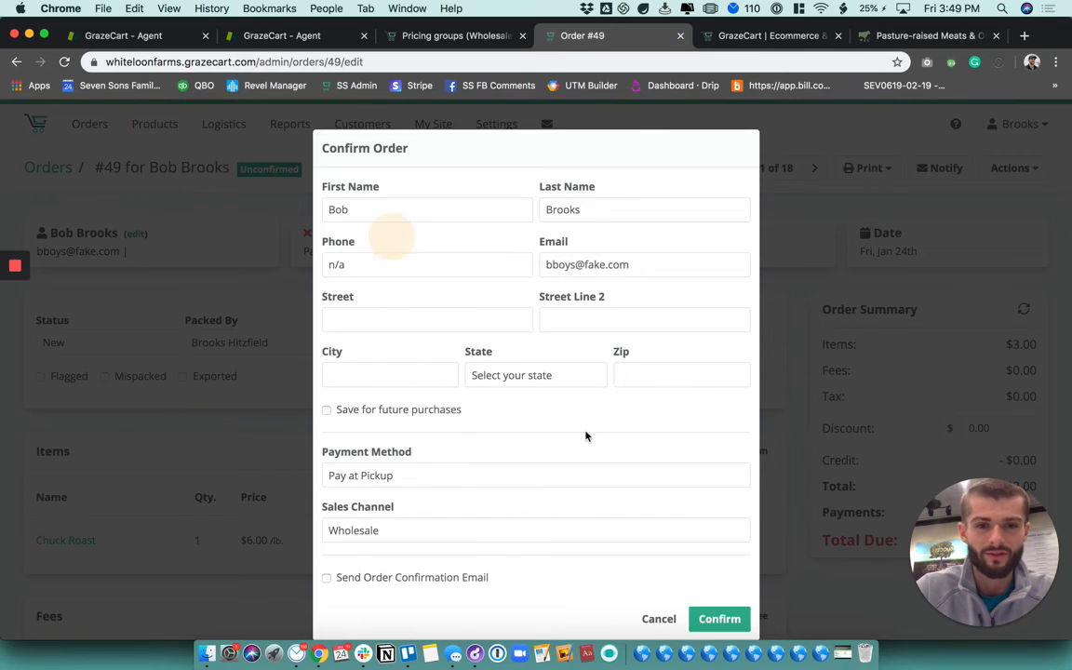
click(719, 618)
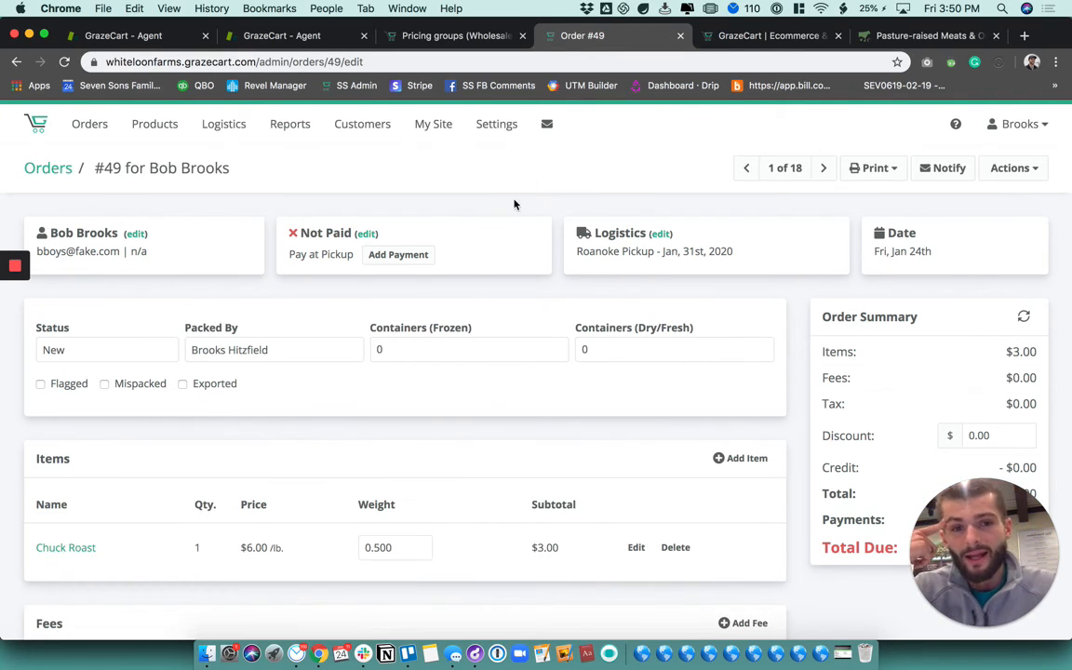
Step: Examine the order's print options and the notification dialog, and leave without printing or sending anything
click(876, 166)
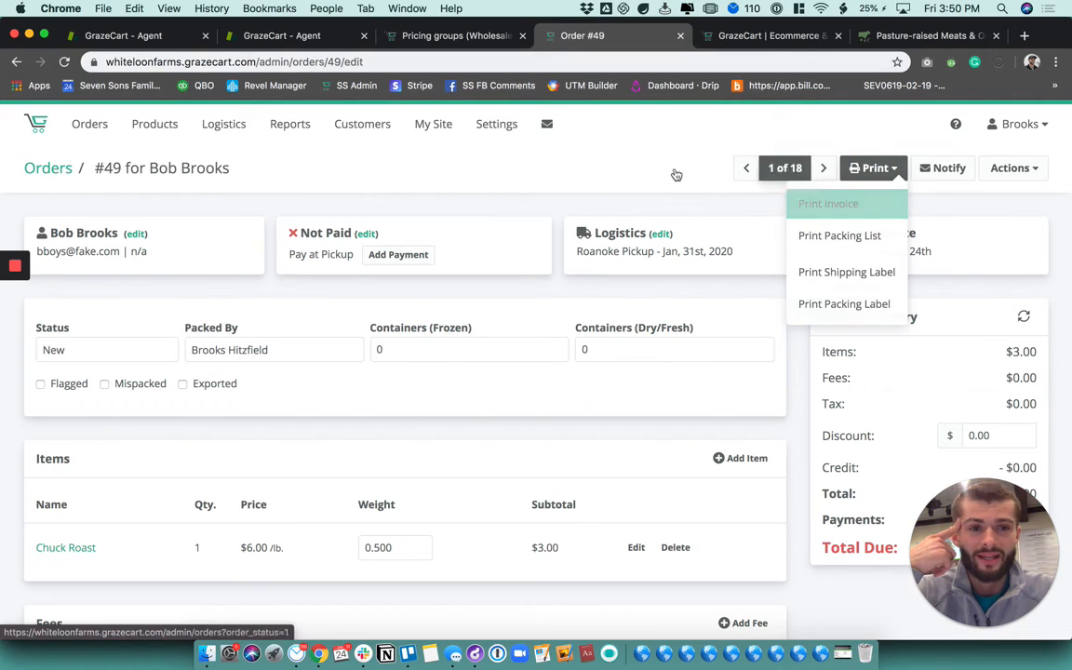
click(595, 173)
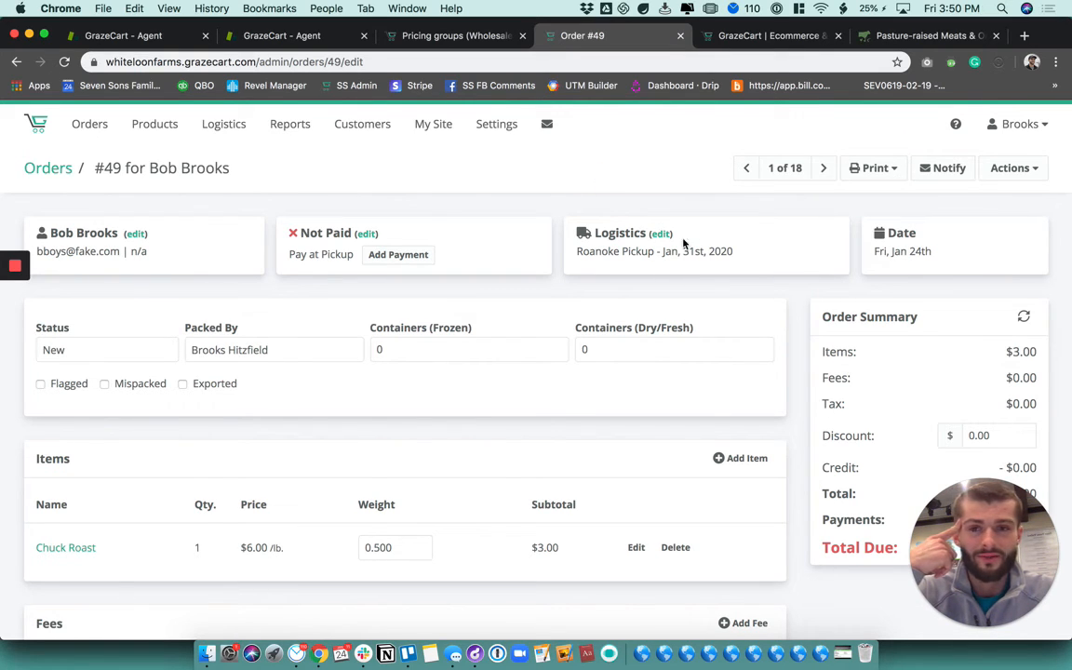
click(938, 167)
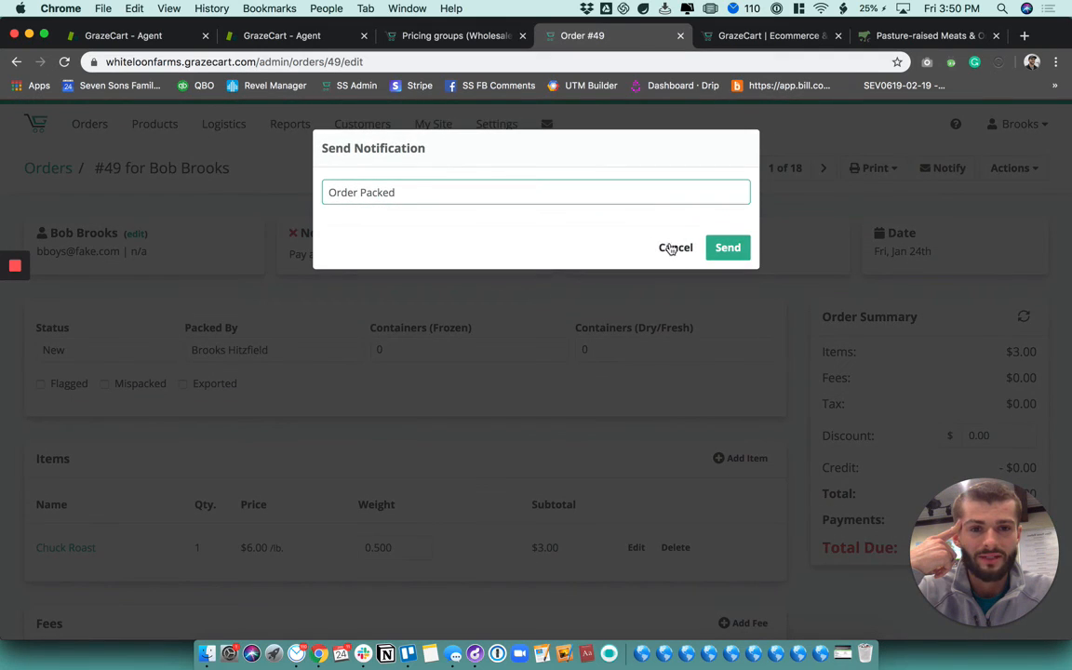
click(673, 247)
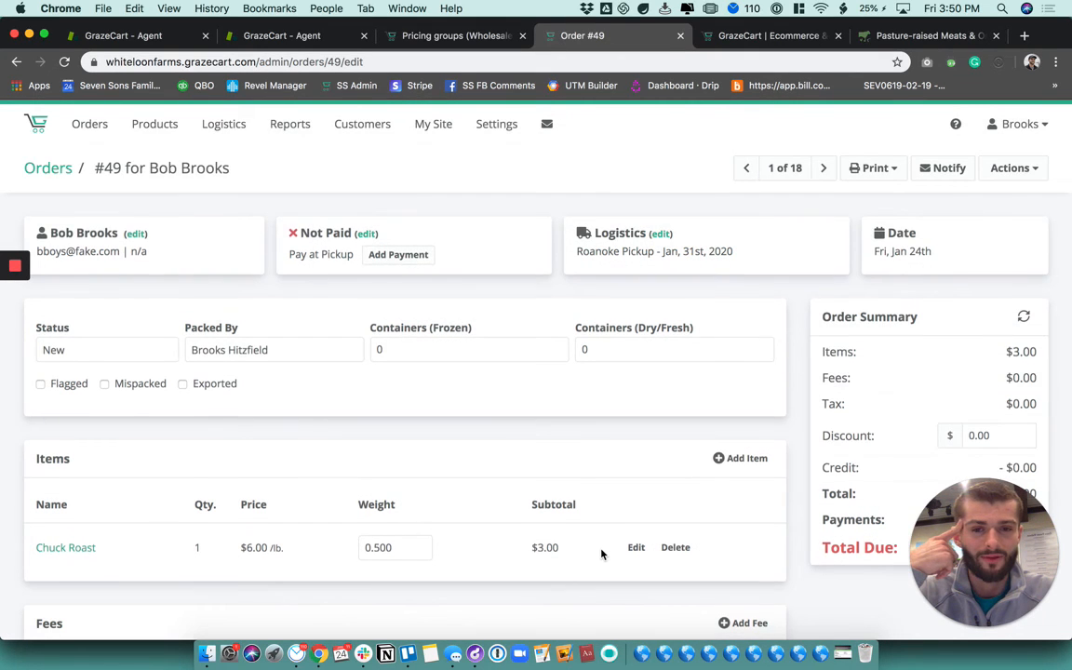
scroll(603, 553, down, 2)
scroll(603, 553, up, 1)
scroll(601, 554, up, 1)
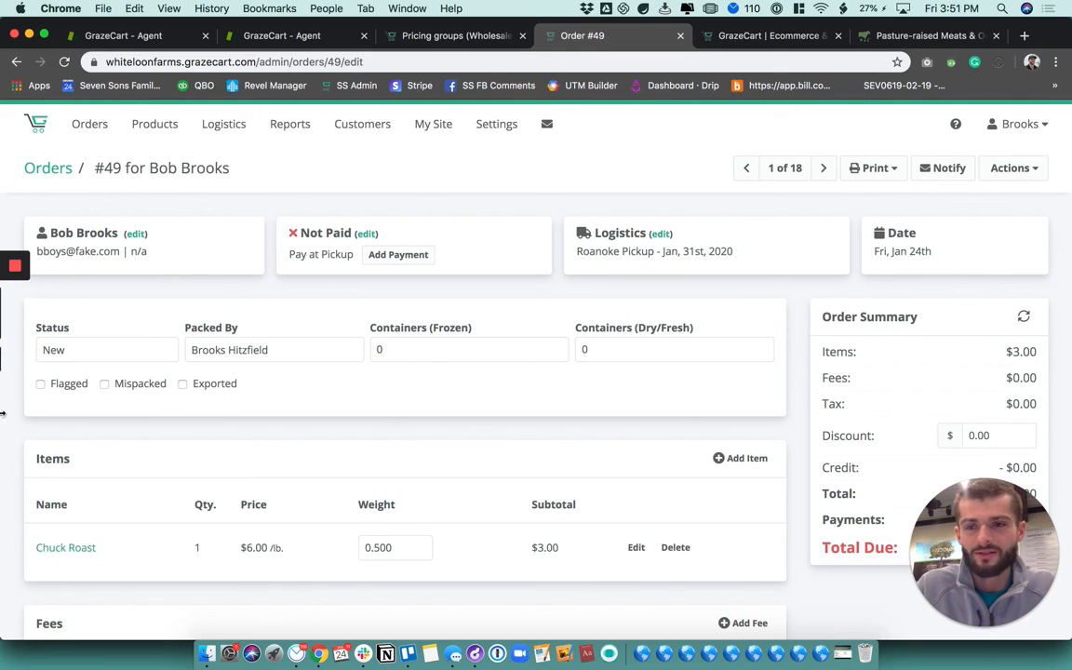
mouse_move(12, 301)
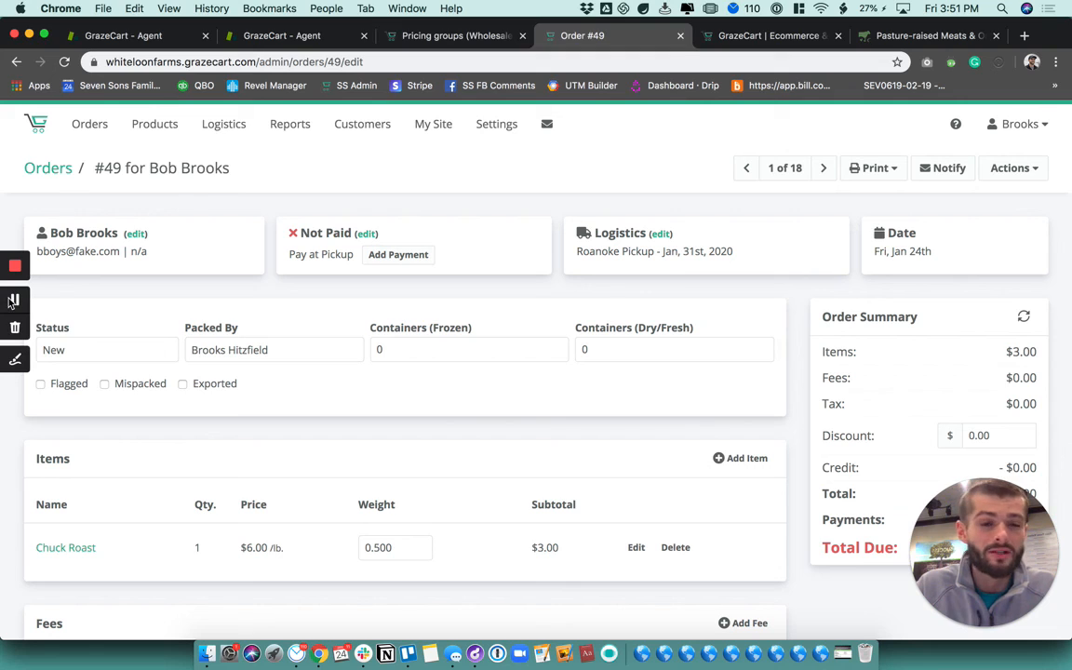